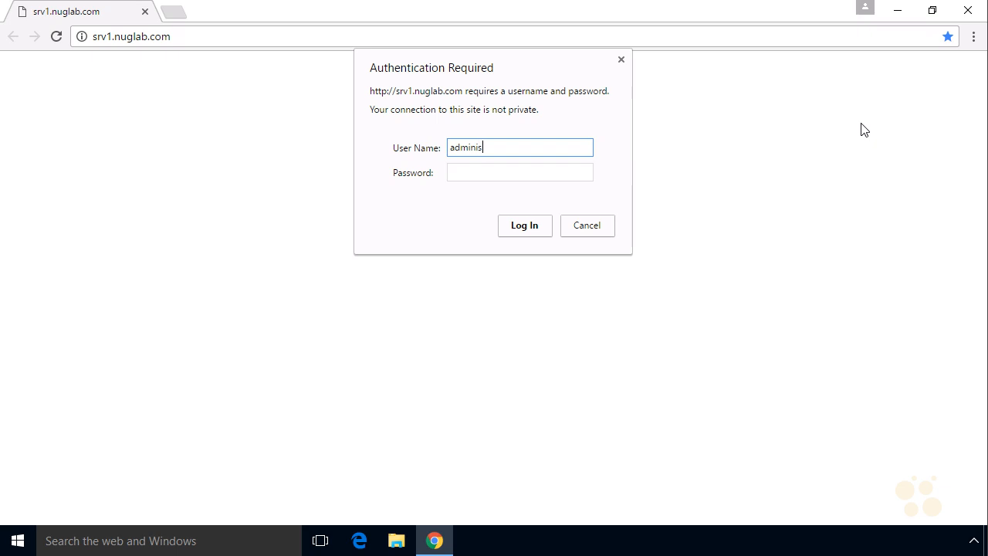
# - Sign in to srv1.nuglab.com as administrator with the account password
pyautogui.press('Tab')
pyautogui.write('*********')
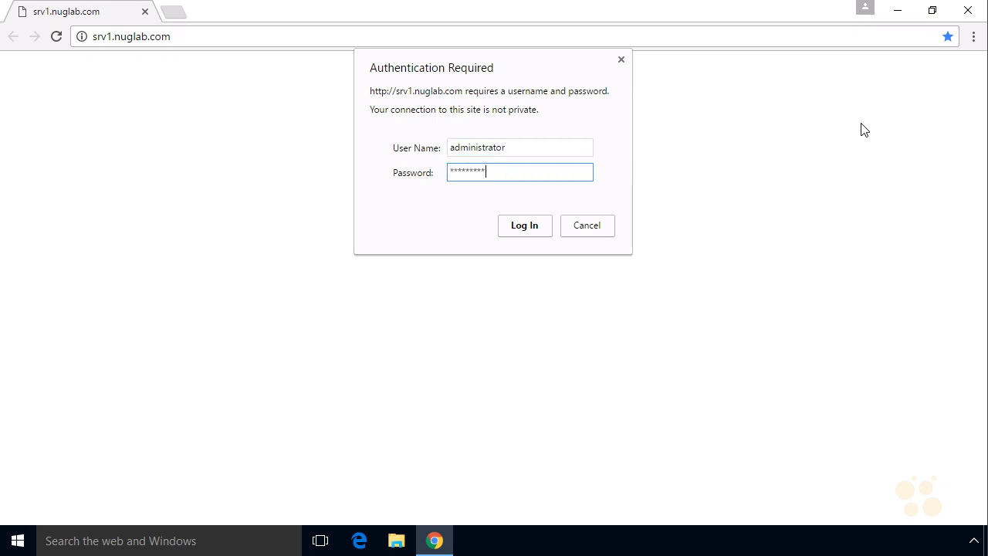
pyautogui.press('Return')
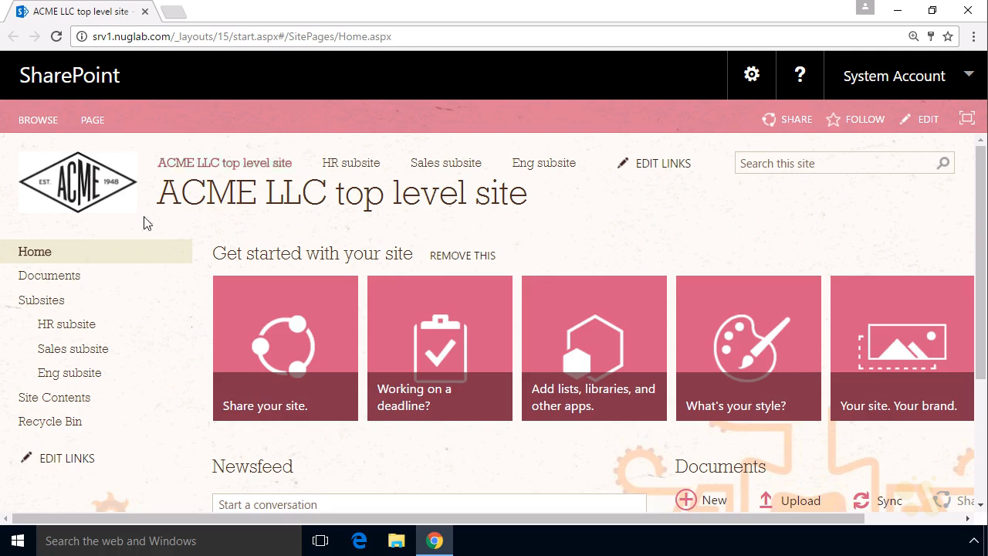
# - Open the Engineering Document Library on the Eng subsite
pyautogui.click(70, 372)
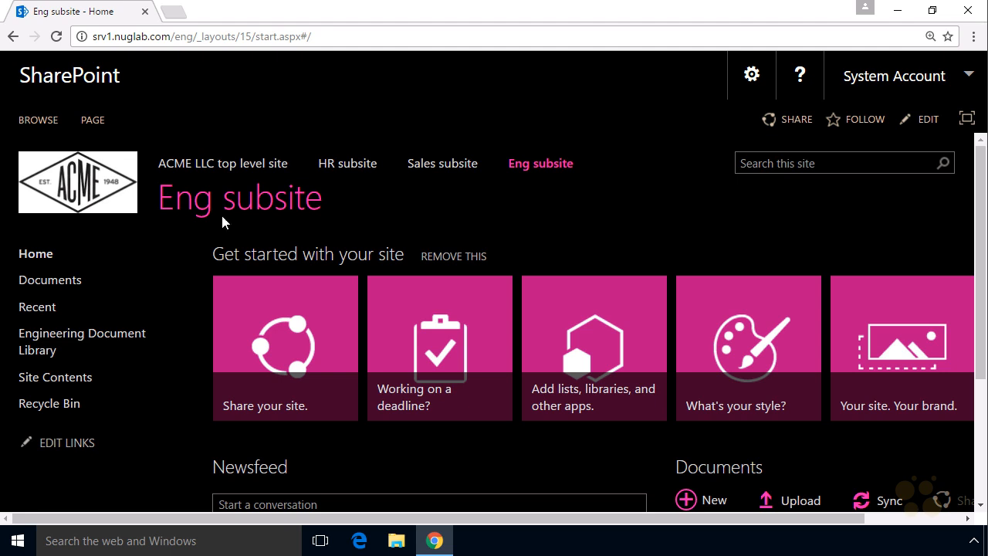
pyautogui.click(104, 347)
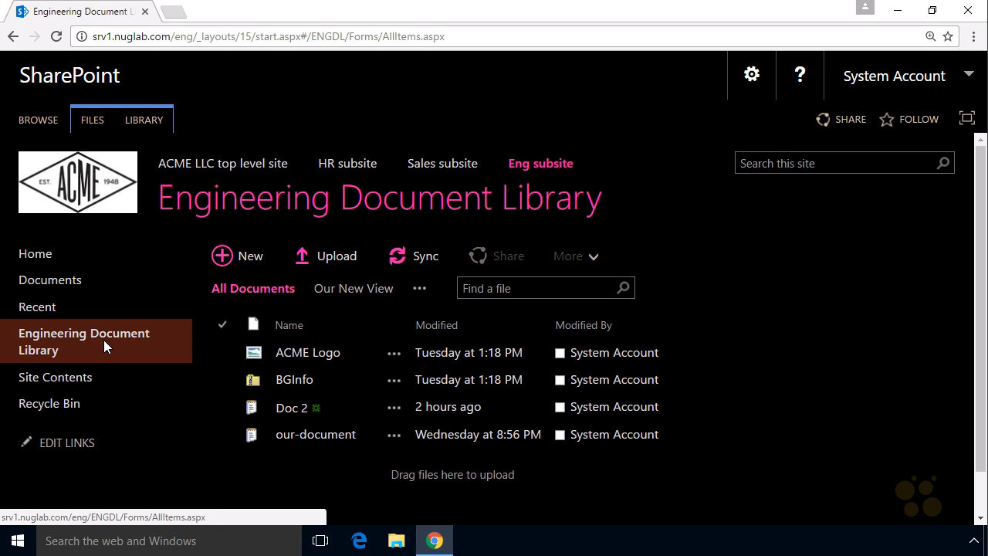
pyautogui.moveTo(229, 311)
pyautogui.mouseDown()
pyautogui.moveTo(324, 287)
pyautogui.moveTo(230, 309)
pyautogui.mouseUp()
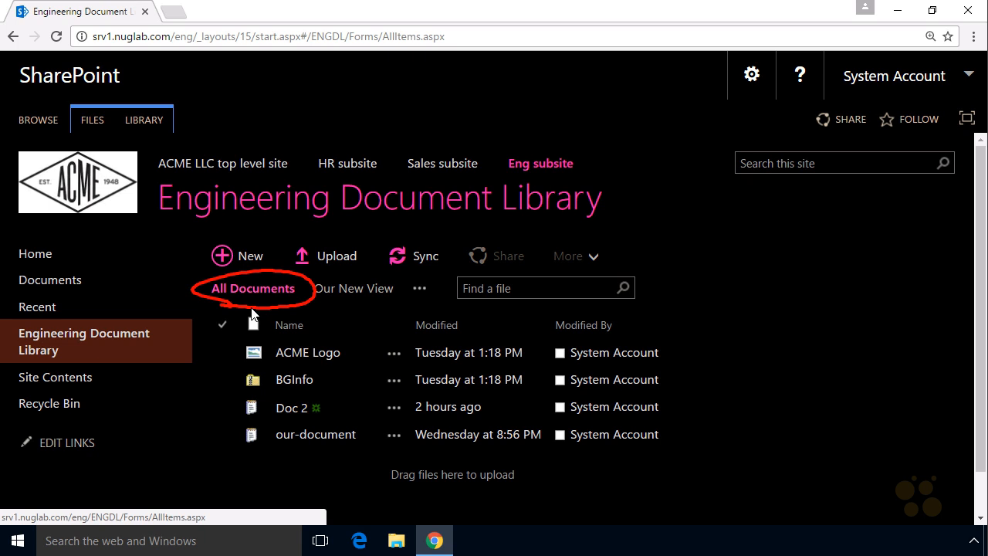
pyautogui.press('Escape')
# - Switch the Engineering Document Library to Our New View and look over its columns
pyautogui.click(355, 289)
pyautogui.hotkey('ctrl', '2')
pyautogui.moveTo(321, 301)
pyautogui.mouseDown()
pyautogui.moveTo(363, 269)
pyautogui.moveTo(339, 311)
pyautogui.mouseUp()
pyautogui.press('Escape')
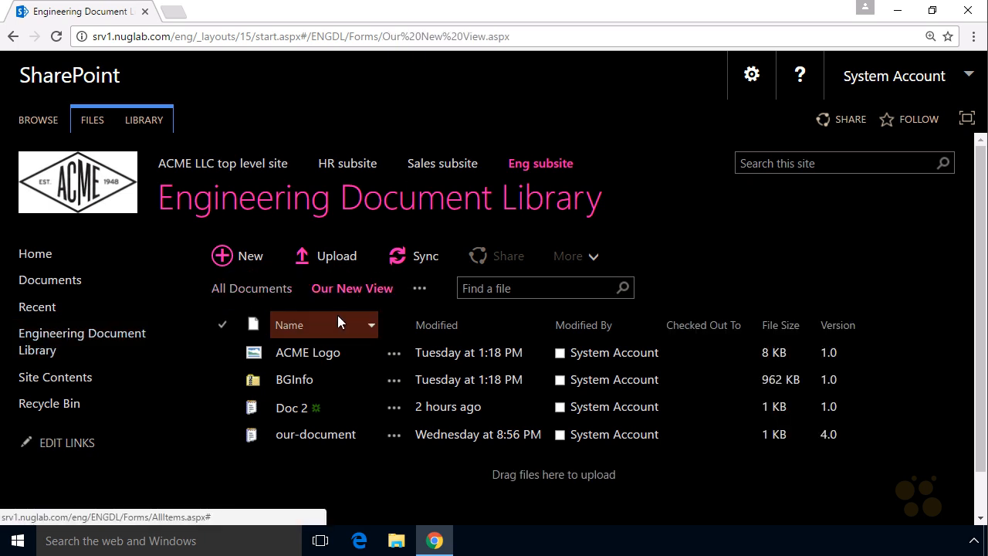
pyautogui.click(544, 352)
pyautogui.click(511, 404)
pyautogui.click(511, 405)
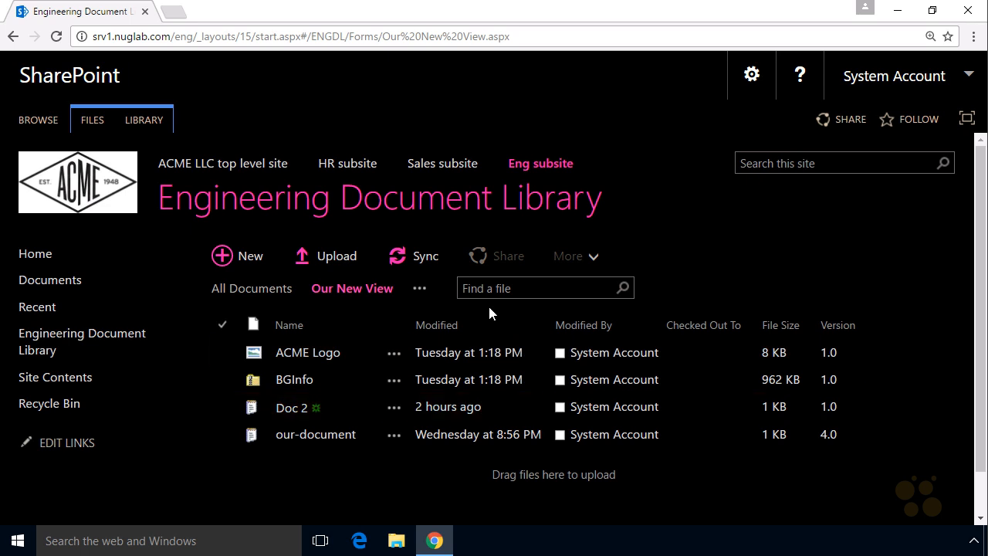
# - Open the Engineering Document Library's settings and review the Columns section
pyautogui.click(150, 127)
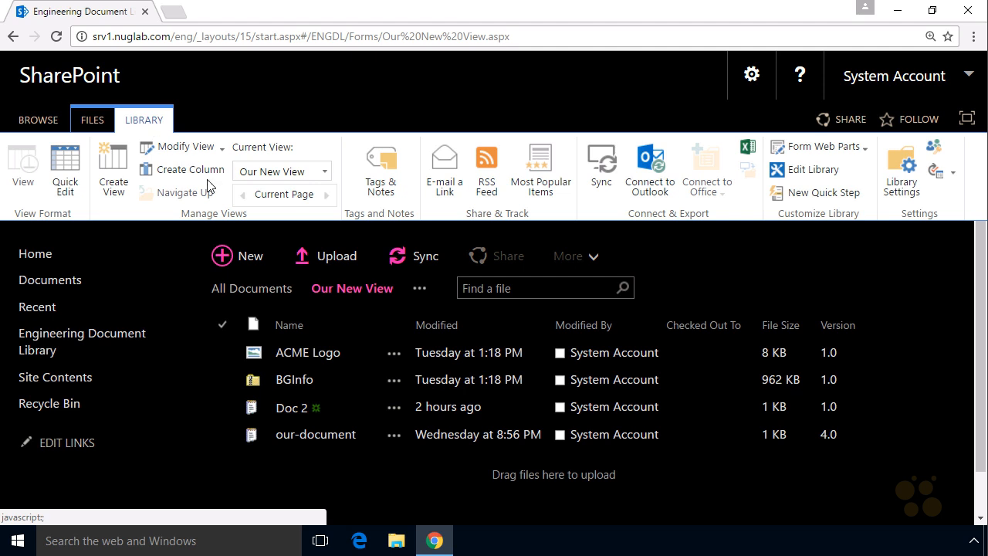
pyautogui.click(900, 167)
pyautogui.moveTo(983, 246); pyautogui.dragTo(966, 407)
pyautogui.moveTo(231, 178); pyautogui.dragTo(234, 182)
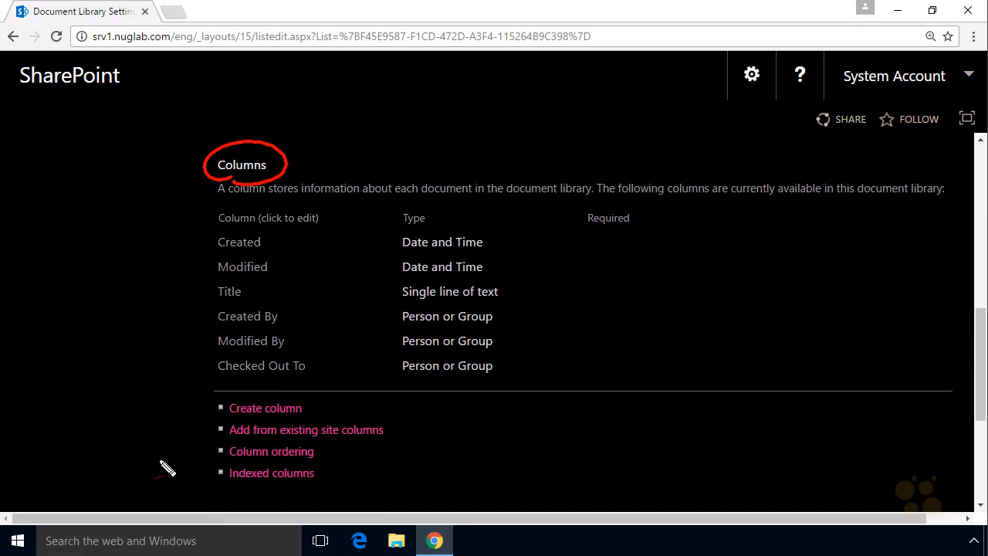
pyautogui.moveTo(147, 461); pyautogui.dragTo(202, 450)
pyautogui.moveTo(184, 441); pyautogui.dragTo(184, 483)
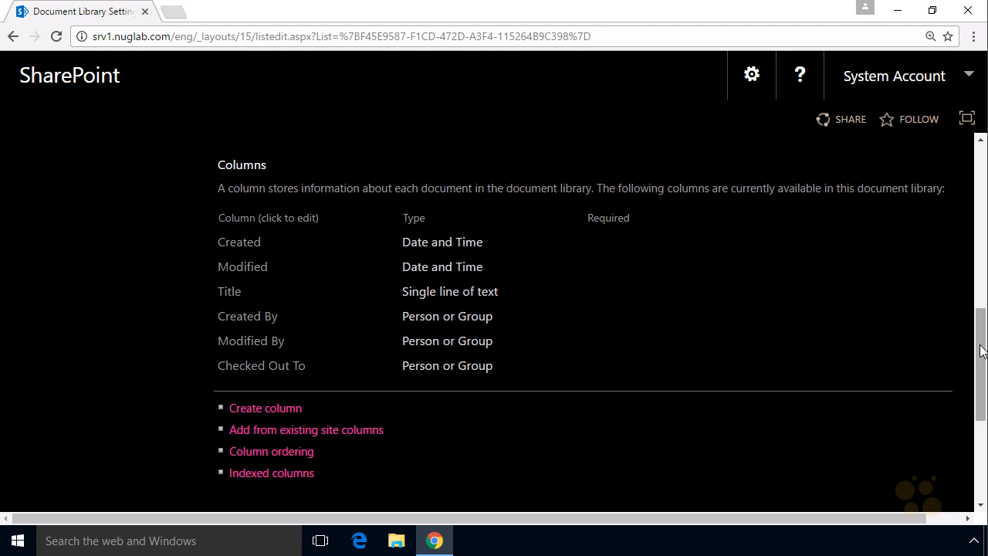
# - Examine the Views section of the library settings, including which view is the default
pyautogui.moveTo(978, 362); pyautogui.dragTo(977, 445)
pyautogui.moveTo(232, 275)
pyautogui.mouseDown()
pyautogui.moveTo(276, 261)
pyautogui.moveTo(229, 287)
pyautogui.mouseUp()
pyautogui.moveTo(229, 371)
pyautogui.mouseDown()
pyautogui.moveTo(320, 360)
pyautogui.moveTo(220, 365)
pyautogui.mouseUp()
pyautogui.moveTo(456, 348)
pyautogui.mouseDown()
pyautogui.moveTo(479, 363)
pyautogui.moveTo(481, 354)
pyautogui.mouseUp()
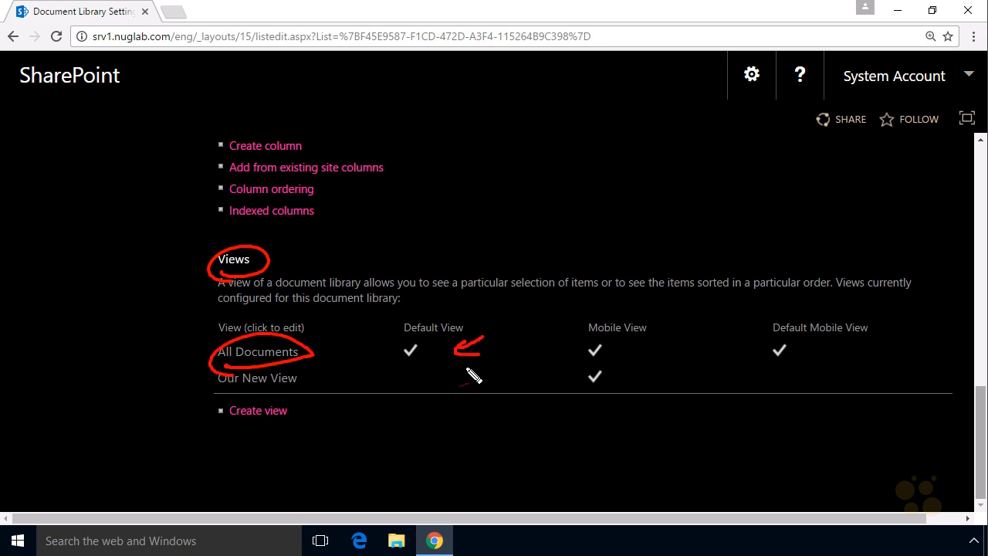
pyautogui.moveTo(257, 389)
pyautogui.mouseDown()
pyautogui.moveTo(207, 386)
pyautogui.moveTo(235, 395)
pyautogui.mouseUp()
pyautogui.moveTo(216, 391)
pyautogui.mouseDown()
pyautogui.moveTo(165, 409)
pyautogui.moveTo(217, 390)
pyautogui.mouseUp()
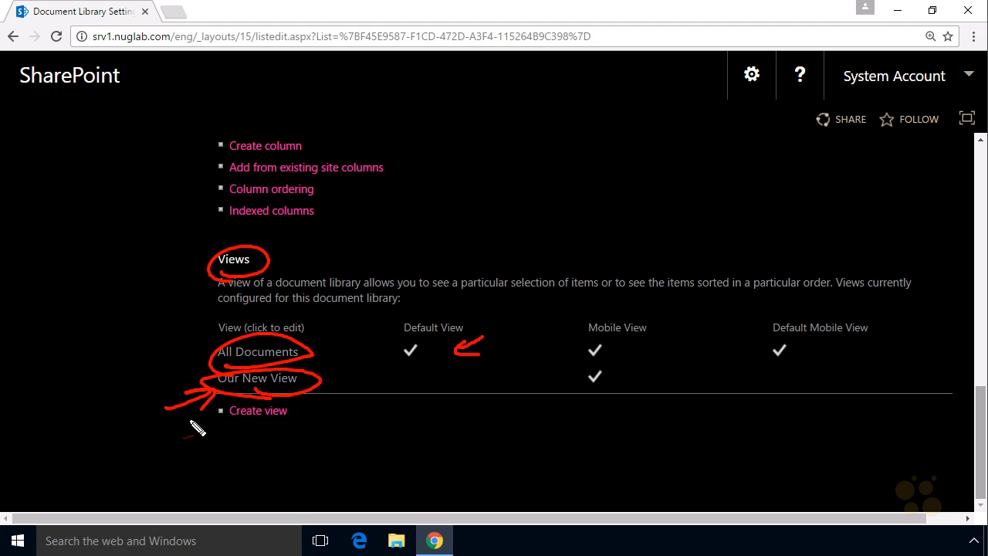
pyautogui.press('Escape')
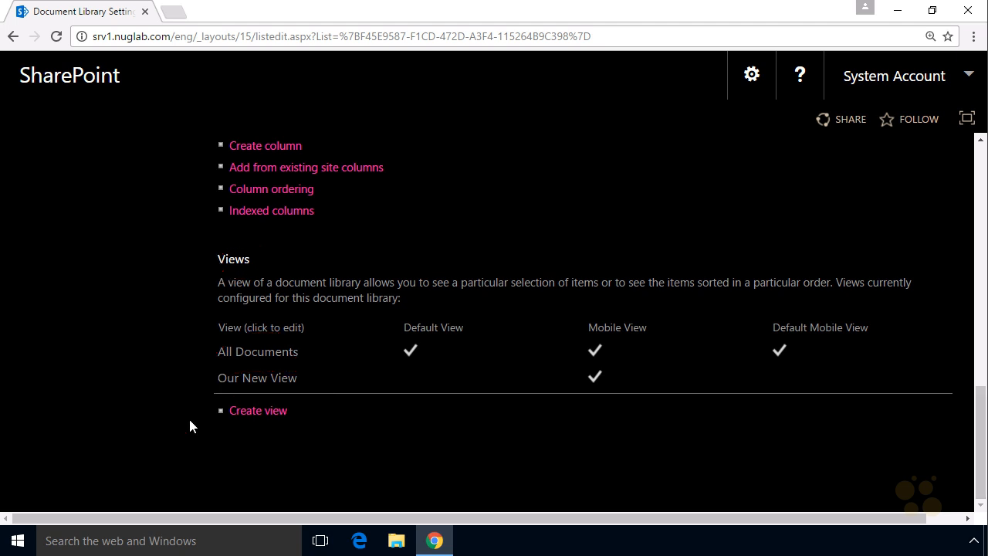
# - Start saving the document library as a template, with file name DLT1 and template name Our DL Template
pyautogui.moveTo(980, 389); pyautogui.dragTo(972, 177)
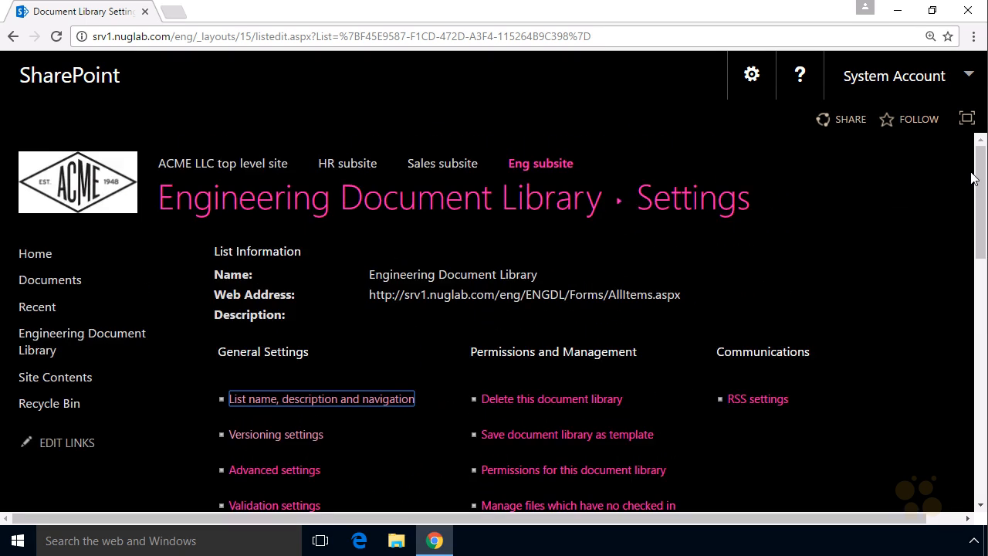
pyautogui.moveTo(177, 228); pyautogui.dragTo(585, 235)
pyautogui.moveTo(628, 177)
pyautogui.mouseDown()
pyautogui.moveTo(782, 181)
pyautogui.moveTo(652, 257)
pyautogui.mouseUp()
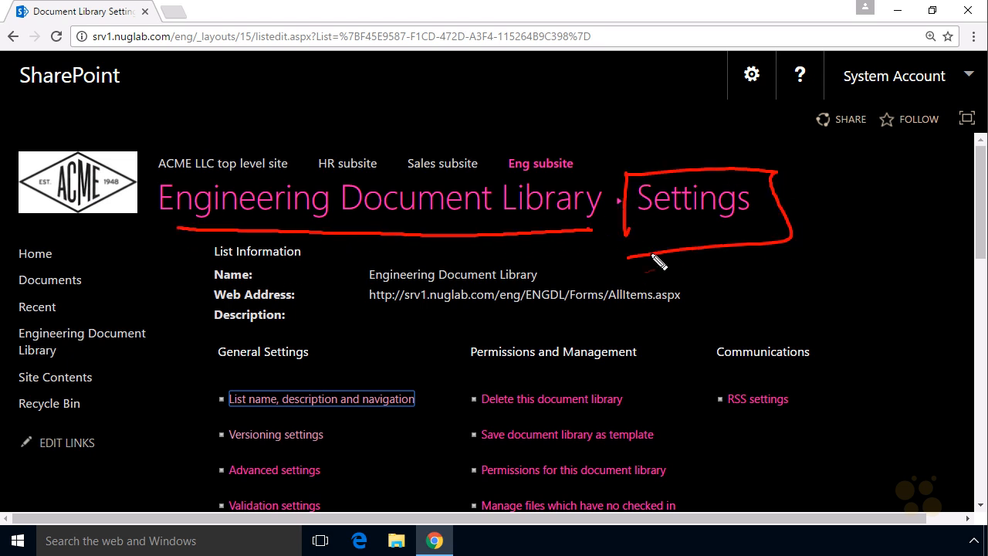
pyautogui.moveTo(726, 249)
pyautogui.mouseDown()
pyautogui.moveTo(690, 369)
pyautogui.moveTo(642, 448)
pyautogui.moveTo(583, 418)
pyautogui.moveTo(488, 454)
pyautogui.moveTo(673, 438)
pyautogui.mouseUp()
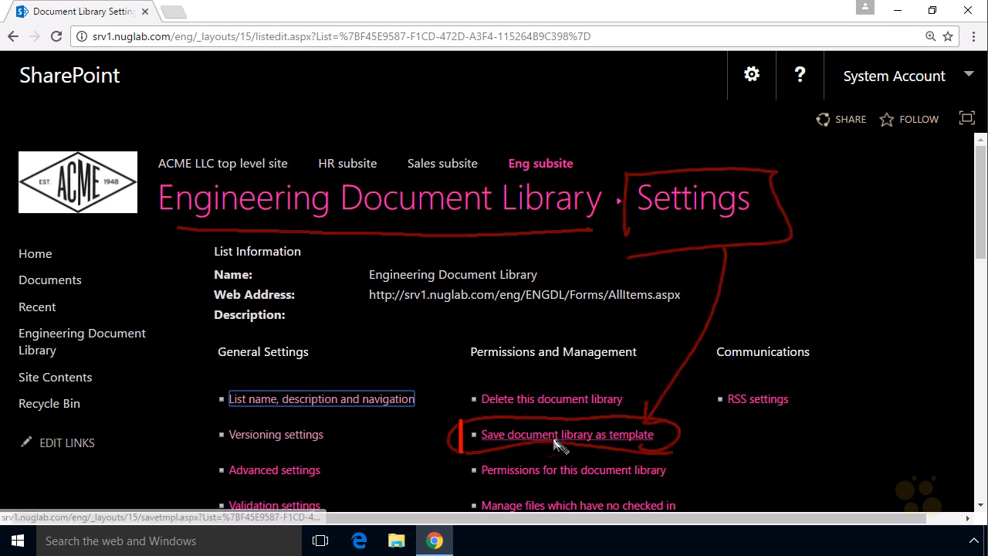
pyautogui.click(625, 436)
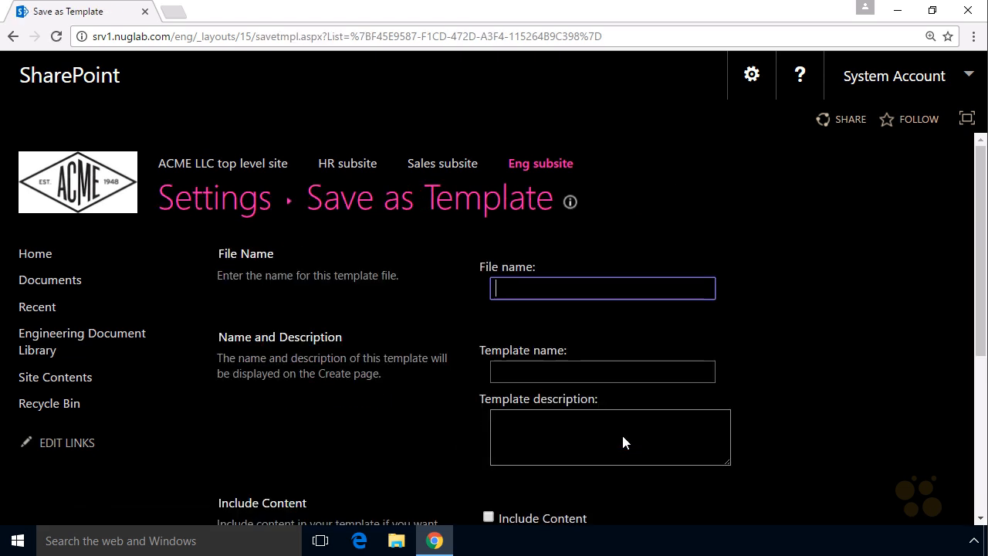
pyautogui.write('DLT1')
pyautogui.press('Tab')
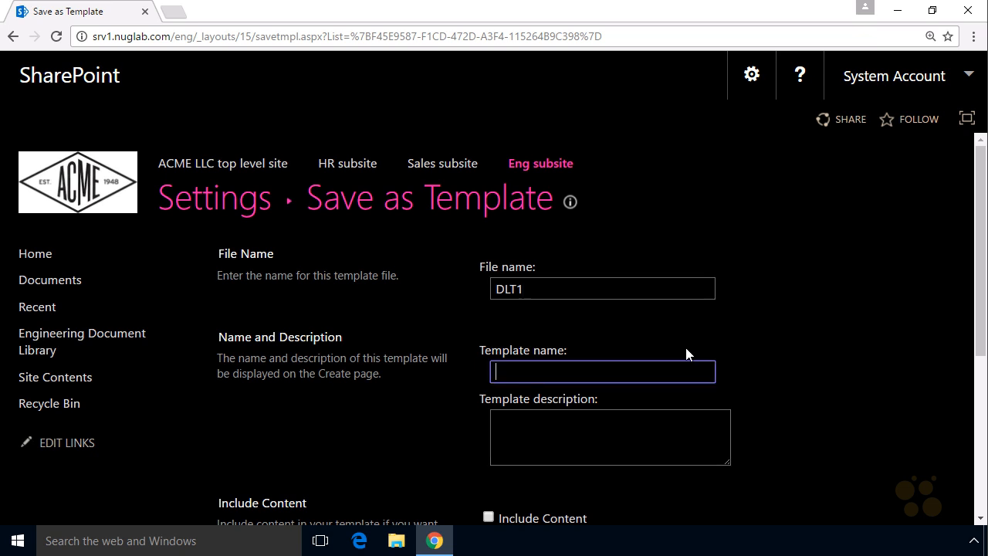
pyautogui.write('Our DL Template')
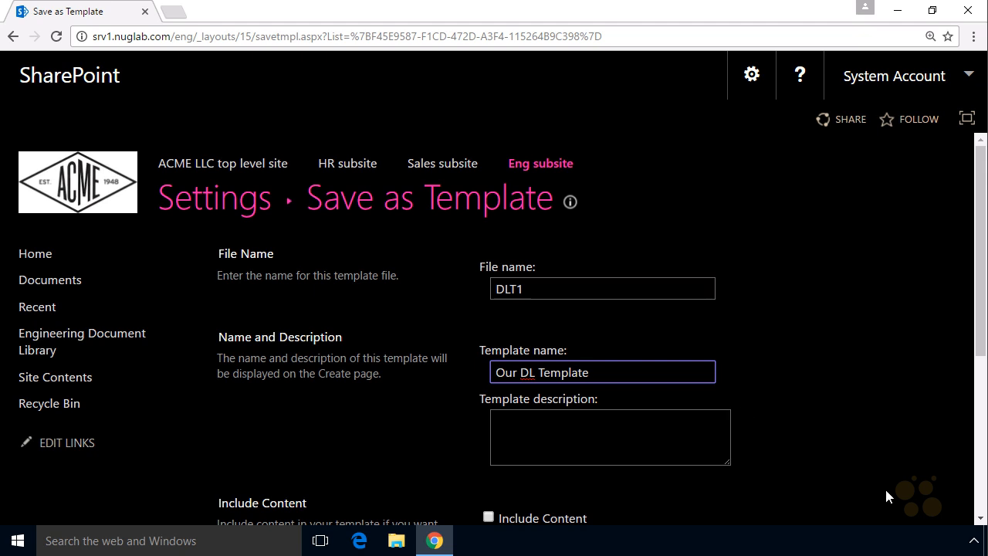
# - Include the library's content in the template, save it, and return to the library settings
pyautogui.moveTo(979, 283); pyautogui.dragTo(976, 400)
pyautogui.moveTo(247, 325)
pyautogui.mouseDown()
pyautogui.moveTo(333, 323)
pyautogui.moveTo(246, 330)
pyautogui.mouseUp()
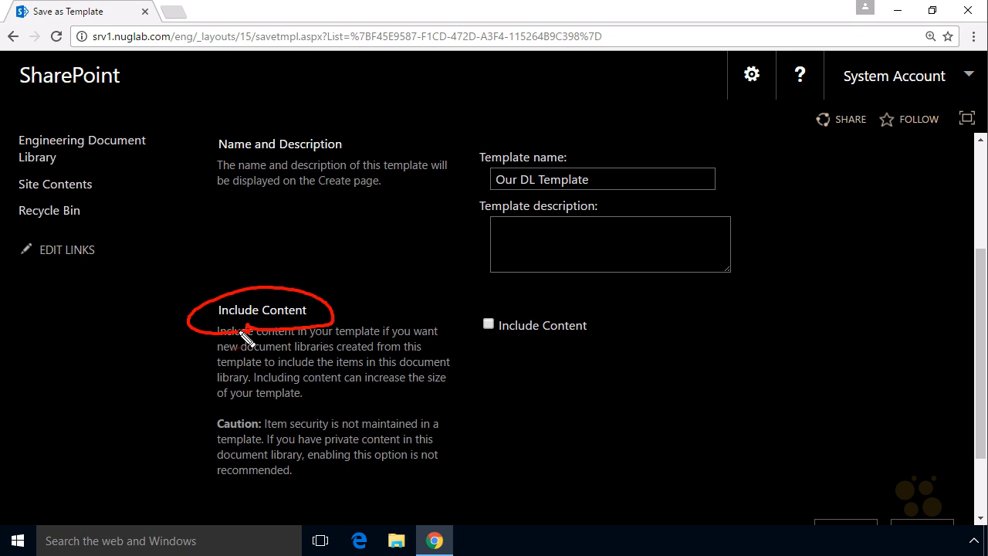
pyautogui.moveTo(364, 251)
pyautogui.mouseDown()
pyautogui.moveTo(343, 280)
pyautogui.moveTo(355, 287)
pyautogui.mouseUp()
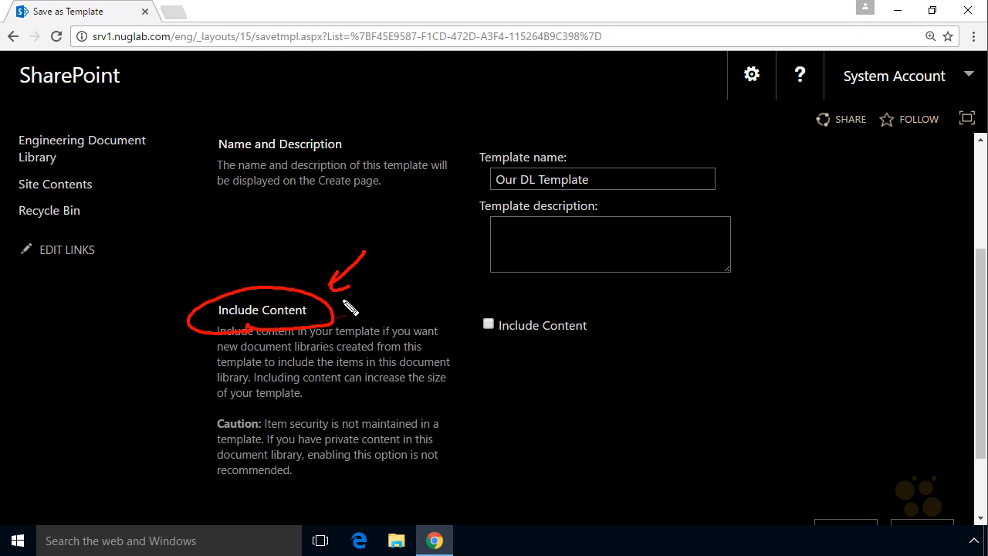
pyautogui.moveTo(488, 341)
pyautogui.mouseDown()
pyautogui.moveTo(569, 351)
pyautogui.moveTo(506, 359)
pyautogui.mouseUp()
pyautogui.moveTo(484, 322); pyautogui.dragTo(521, 302)
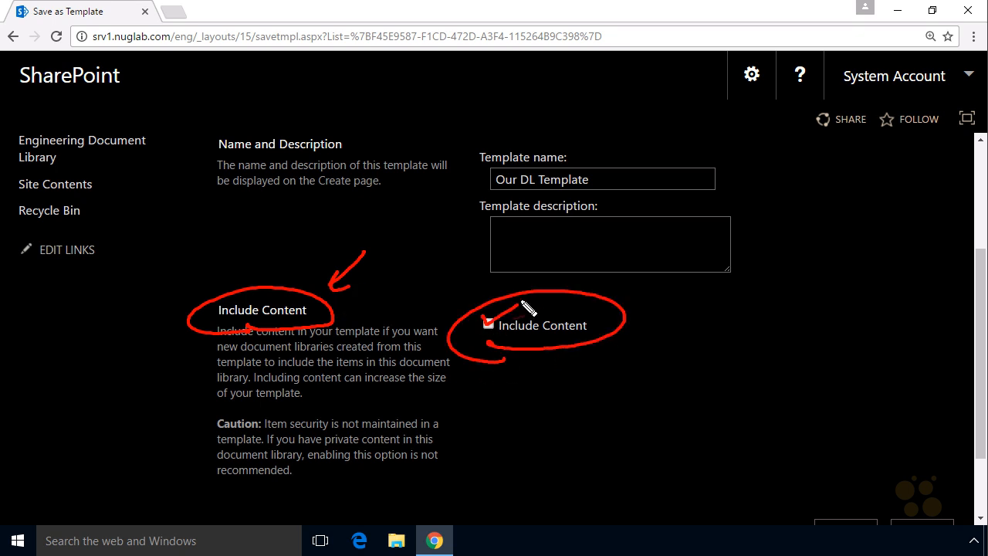
pyautogui.press('Escape')
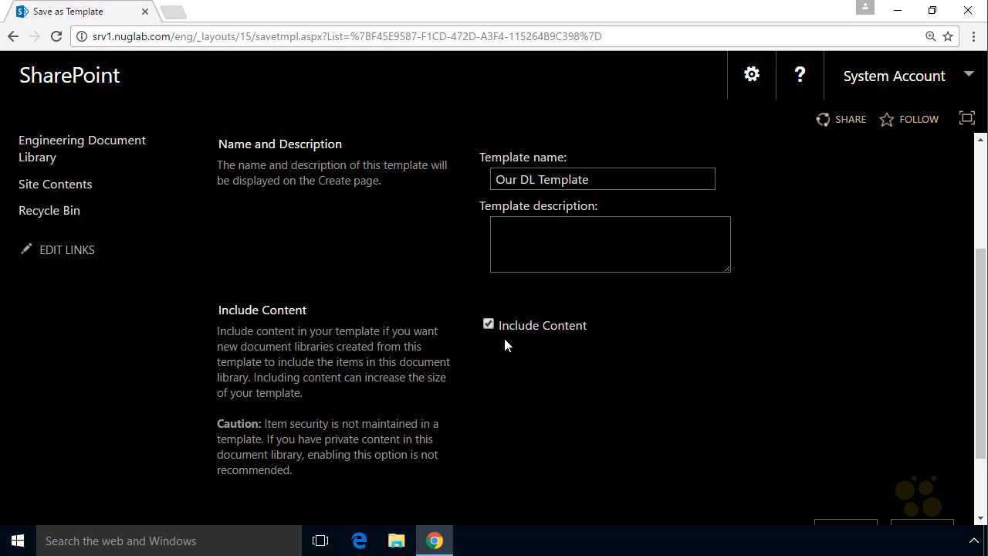
pyautogui.scroll(-2, 965, 393)
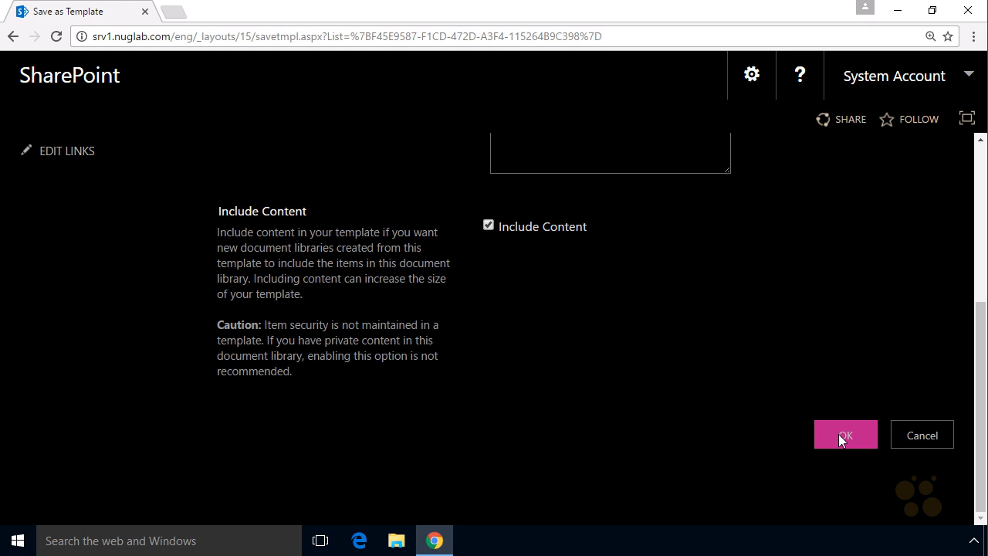
pyautogui.click(839, 434)
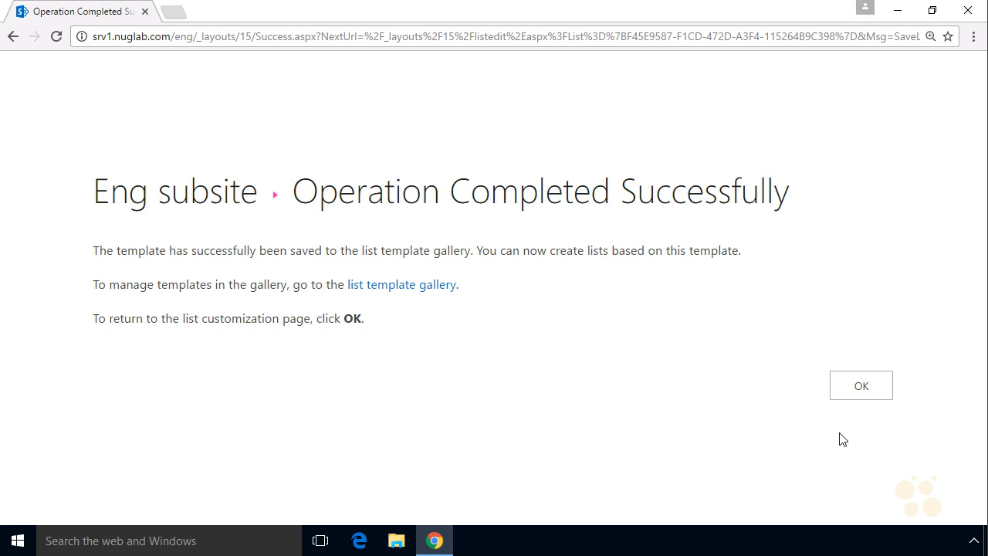
pyautogui.click(861, 385)
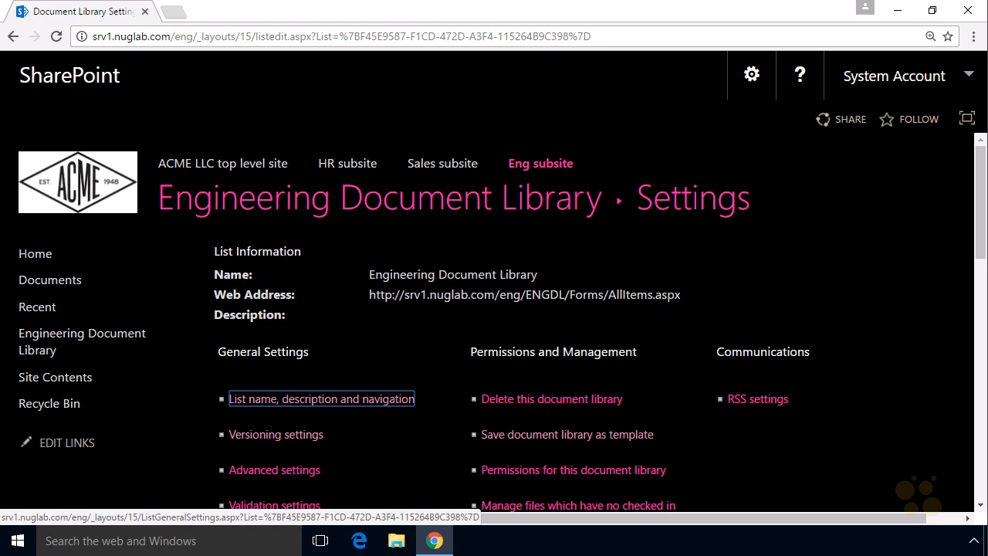
# - Start adding an app to the Eng subsite and search the available apps for "Our"
pyautogui.moveTo(169, 229); pyautogui.dragTo(587, 233)
pyautogui.moveTo(645, 240)
pyautogui.mouseDown()
pyautogui.moveTo(787, 242)
pyautogui.moveTo(697, 260)
pyautogui.mouseUp()
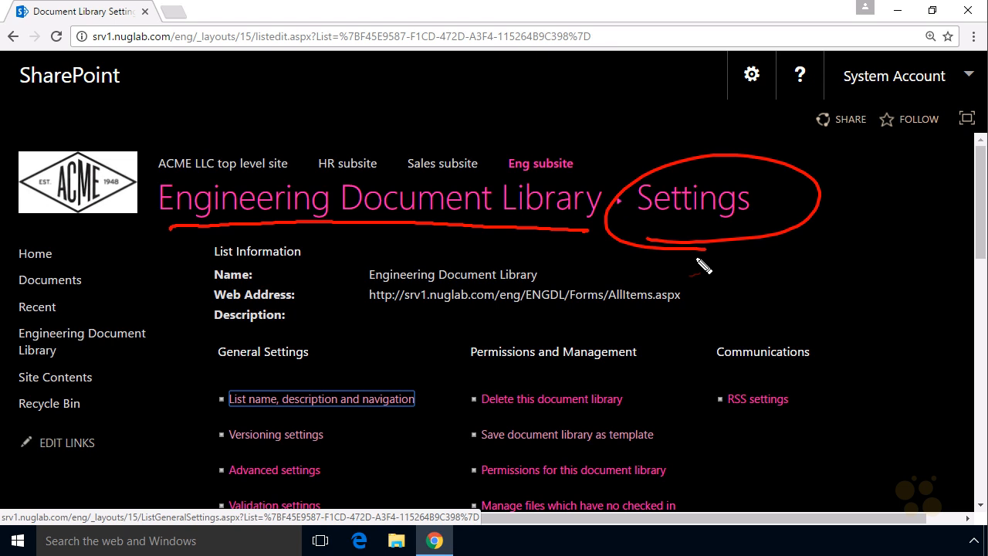
pyautogui.press('Escape')
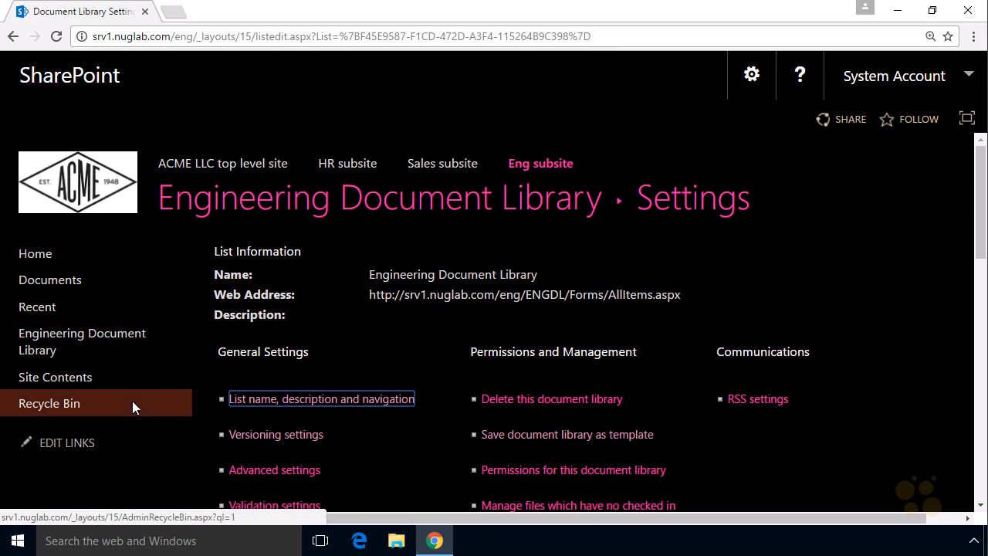
pyautogui.click(753, 80)
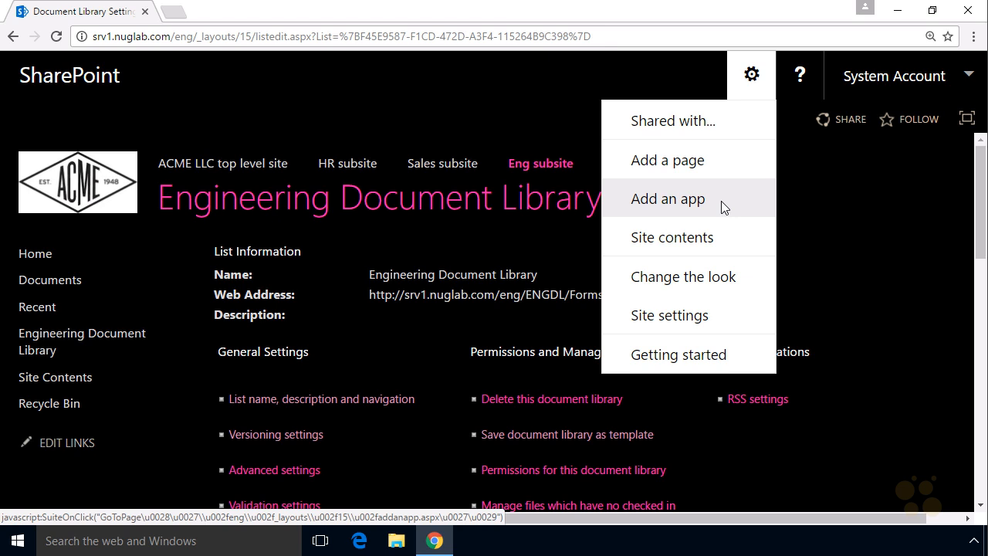
pyautogui.click(721, 200)
pyautogui.click(311, 250)
pyautogui.write('Our')
pyautogui.press('Return')
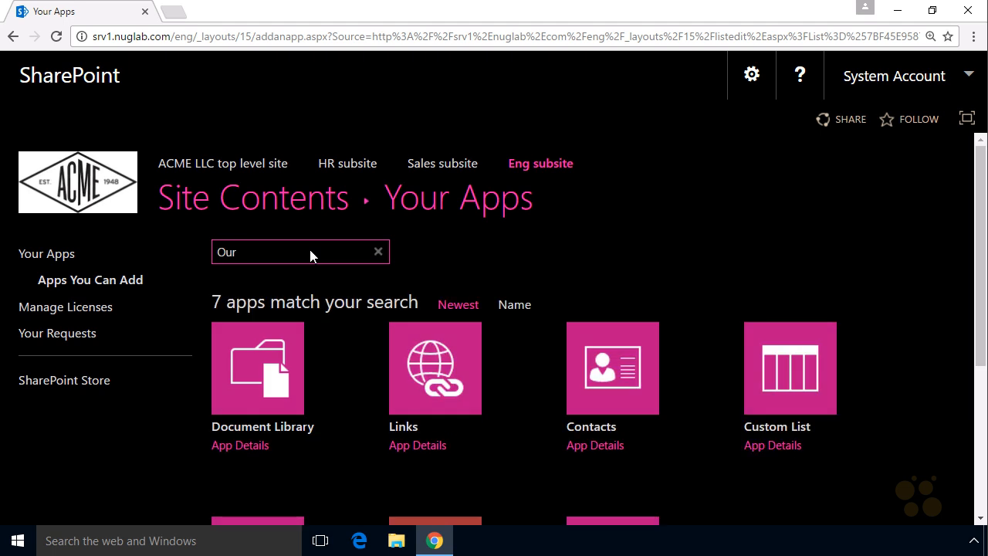
# - Create a document library named DL2 from the Our DL Template app
pyautogui.moveTo(980, 263); pyautogui.dragTo(979, 375)
pyautogui.moveTo(592, 472)
pyautogui.mouseDown()
pyautogui.moveTo(661, 464)
pyautogui.moveTo(545, 461)
pyautogui.moveTo(620, 490)
pyautogui.mouseUp()
pyautogui.moveTo(535, 496)
pyautogui.mouseDown()
pyautogui.moveTo(585, 437)
pyautogui.moveTo(576, 466)
pyautogui.mouseUp()
pyautogui.press('Escape')
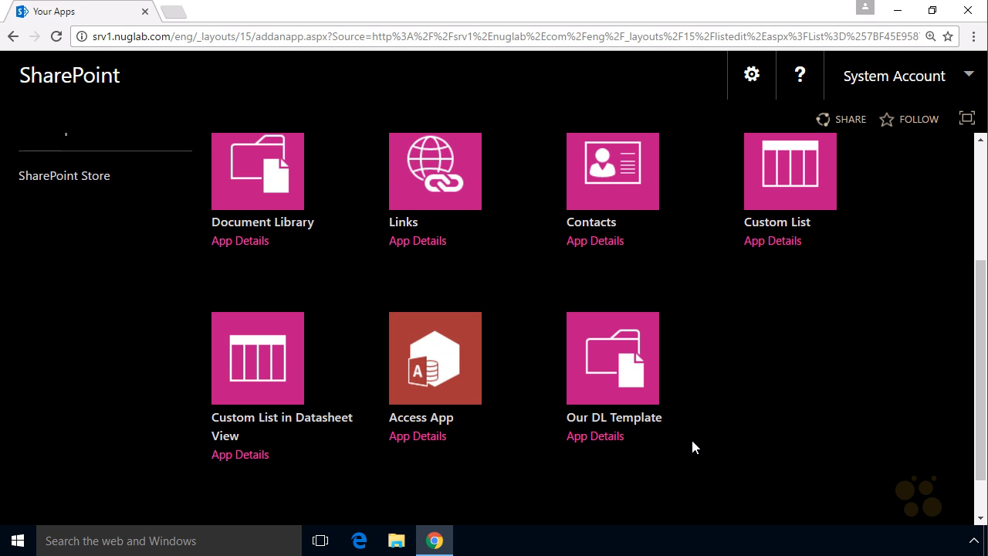
pyautogui.hotkey('ctrl', '2')
pyautogui.moveTo(604, 481)
pyautogui.mouseDown()
pyautogui.moveTo(662, 478)
pyautogui.moveTo(649, 486)
pyautogui.mouseUp()
pyautogui.moveTo(774, 301)
pyautogui.mouseDown()
pyautogui.moveTo(705, 338)
pyautogui.moveTo(731, 353)
pyautogui.mouseUp()
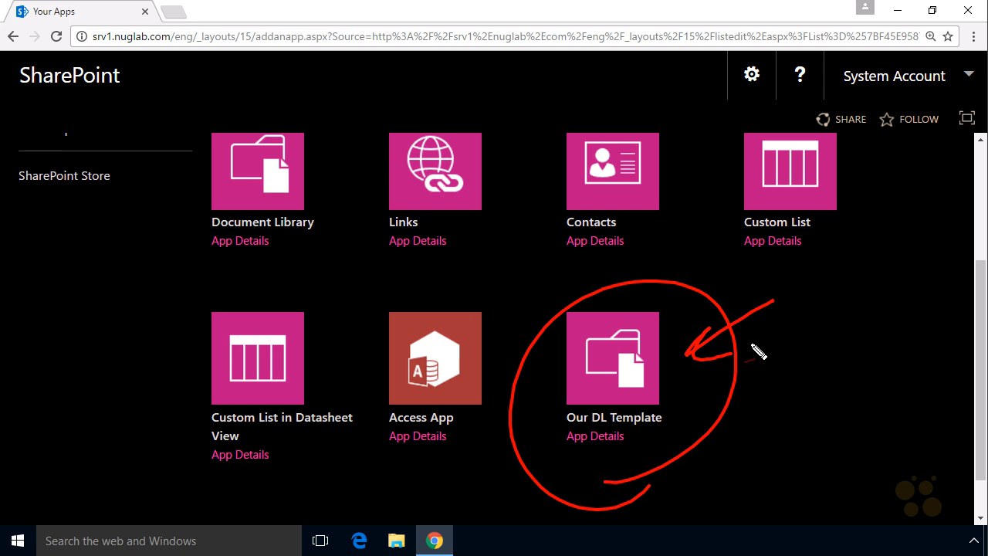
pyautogui.press('Escape')
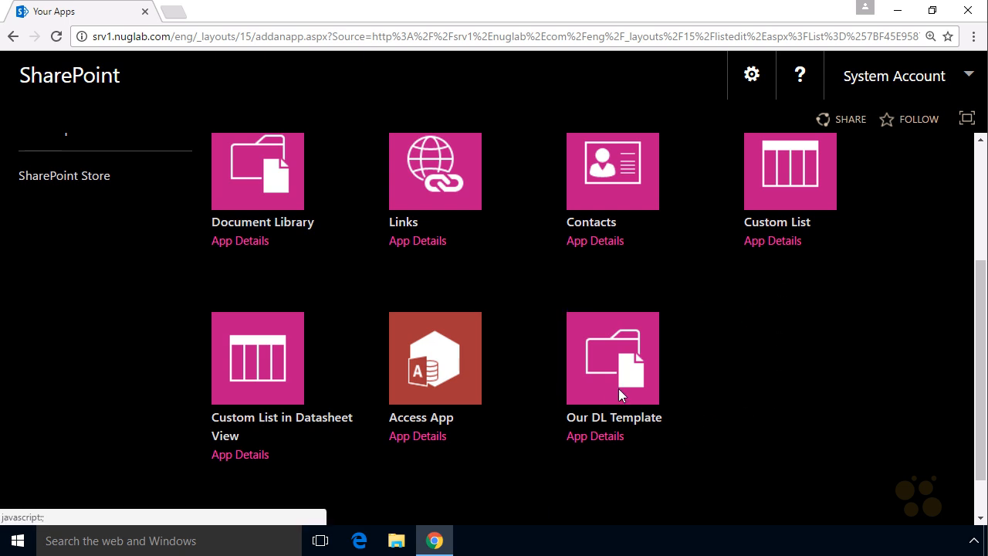
pyautogui.click(618, 420)
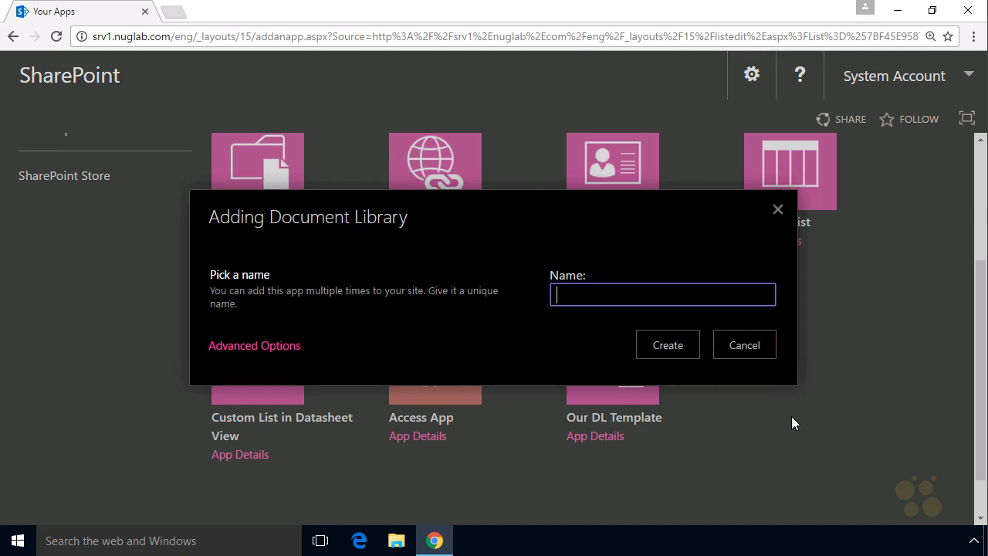
pyautogui.write('DL2')
pyautogui.click(668, 348)
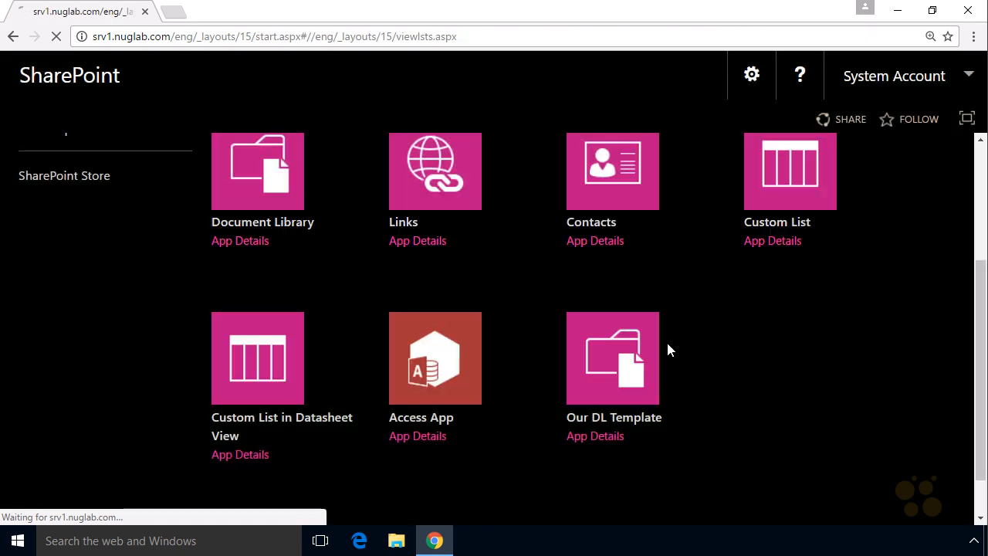
pyautogui.moveTo(606, 398)
pyautogui.mouseDown()
pyautogui.moveTo(681, 280)
pyautogui.moveTo(686, 383)
pyautogui.mouseUp()
pyautogui.moveTo(681, 306); pyautogui.dragTo(649, 333)
pyautogui.moveTo(648, 321)
pyautogui.mouseDown()
pyautogui.moveTo(650, 333)
pyautogui.moveTo(667, 333)
pyautogui.mouseUp()
pyautogui.press('Escape')
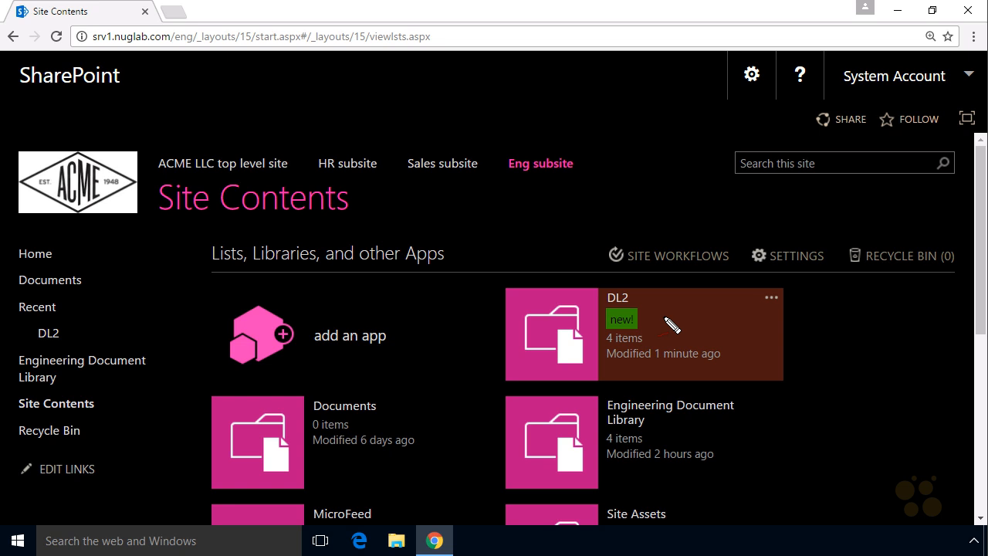
pyautogui.moveTo(625, 353); pyautogui.dragTo(631, 349)
pyautogui.moveTo(664, 290); pyautogui.dragTo(641, 305)
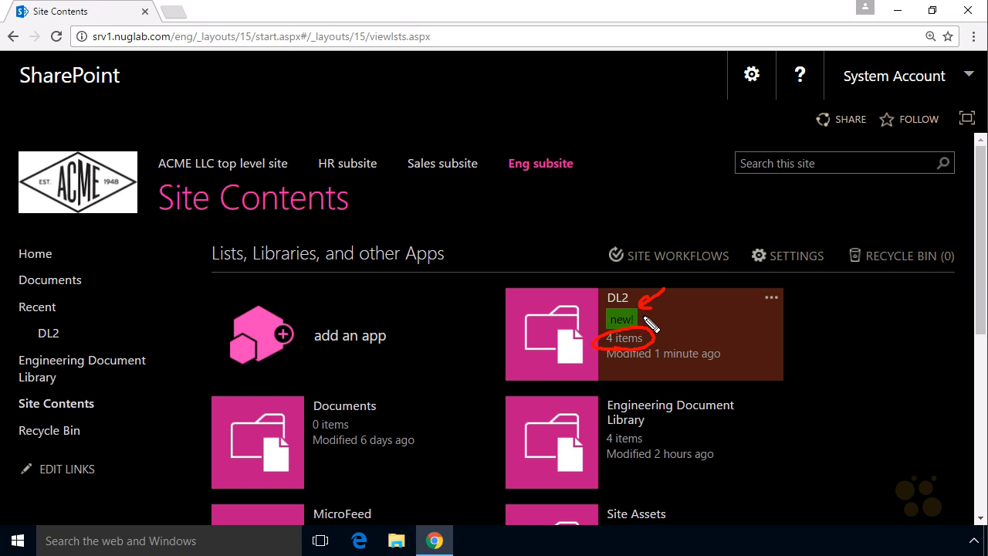
pyautogui.moveTo(620, 452)
pyautogui.mouseDown()
pyautogui.moveTo(606, 453)
pyautogui.moveTo(690, 441)
pyautogui.moveTo(658, 441)
pyautogui.moveTo(676, 451)
pyautogui.mouseUp()
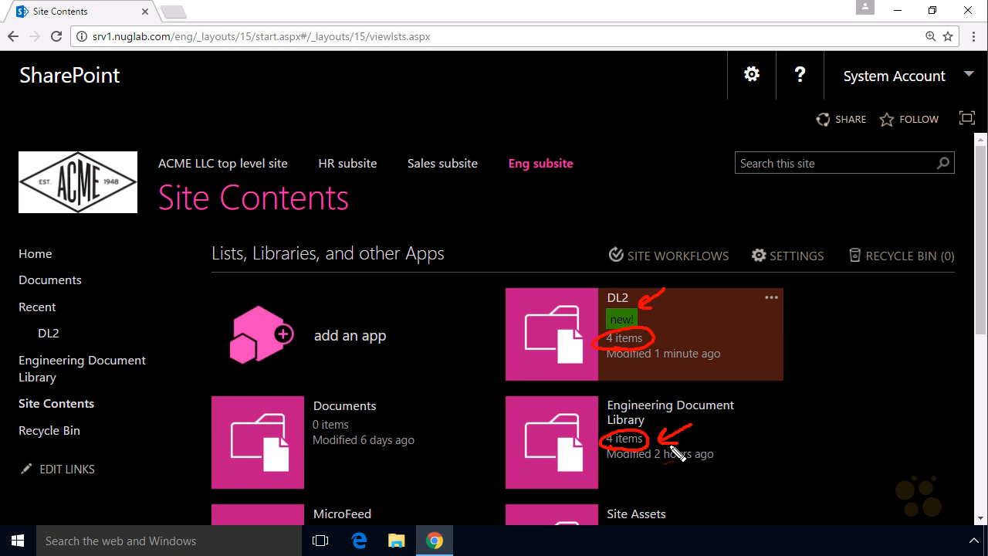
pyautogui.moveTo(705, 295); pyautogui.dragTo(668, 340)
pyautogui.moveTo(668, 340); pyautogui.dragTo(691, 347)
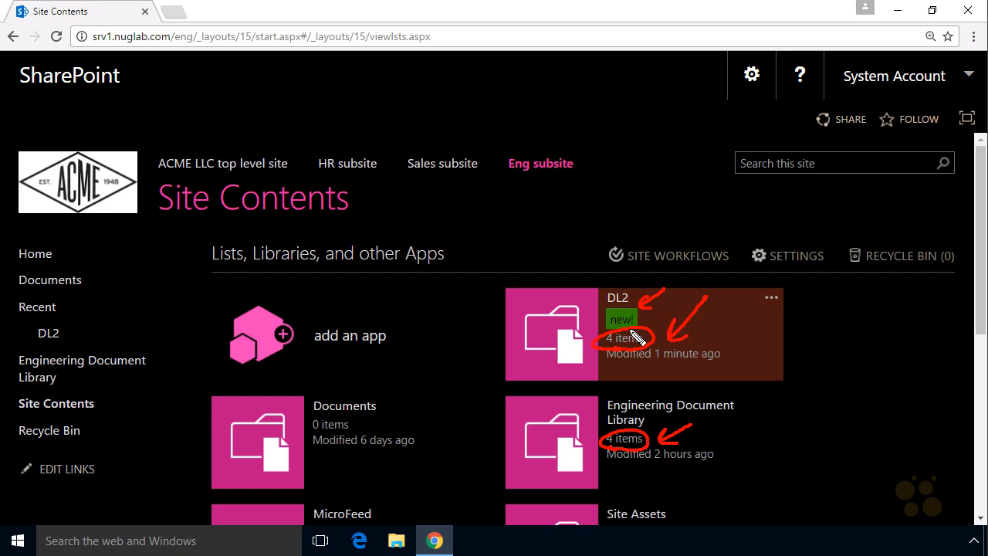
pyautogui.moveTo(654, 499); pyautogui.dragTo(656, 483)
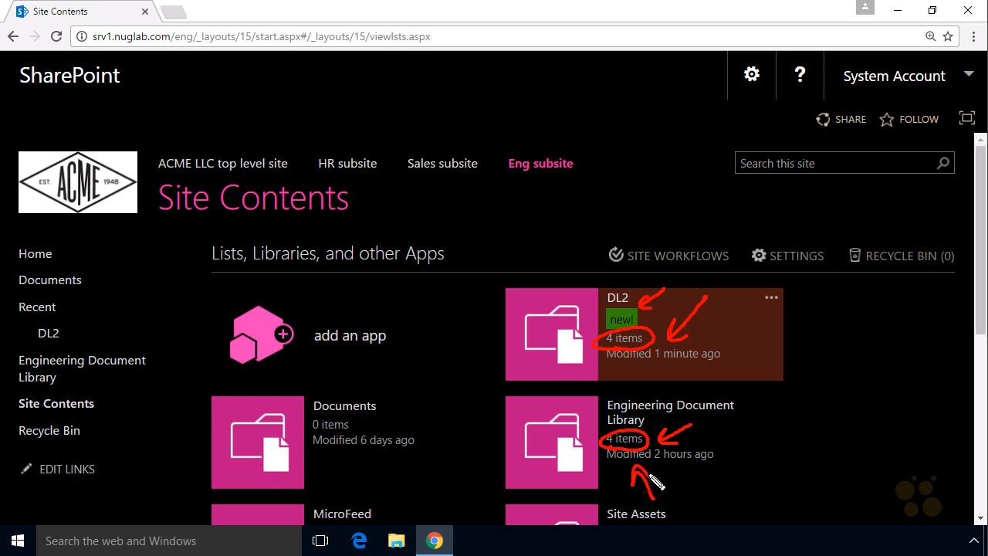
pyautogui.moveTo(722, 420); pyautogui.dragTo(740, 434)
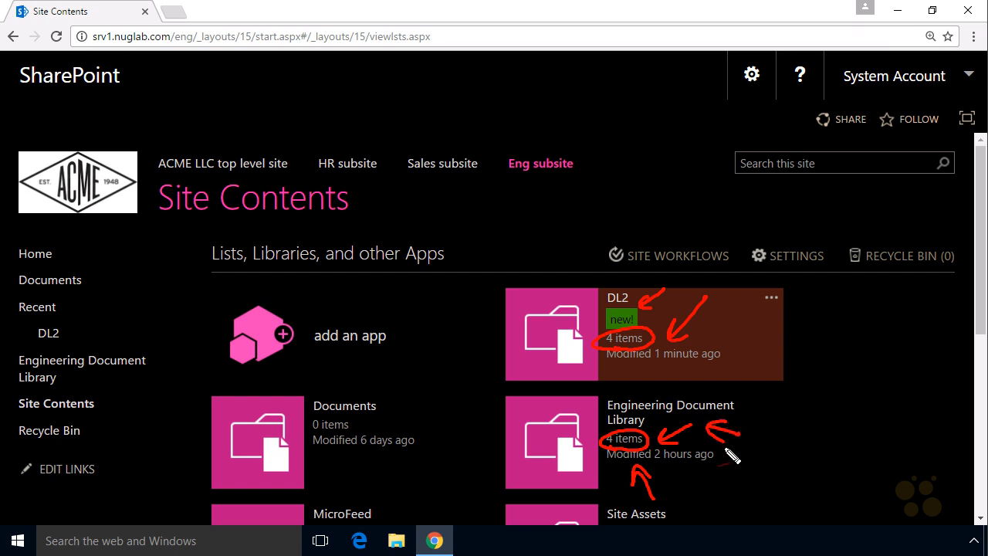
pyautogui.moveTo(613, 386)
pyautogui.mouseDown()
pyautogui.moveTo(692, 284)
pyautogui.moveTo(683, 392)
pyautogui.mouseUp()
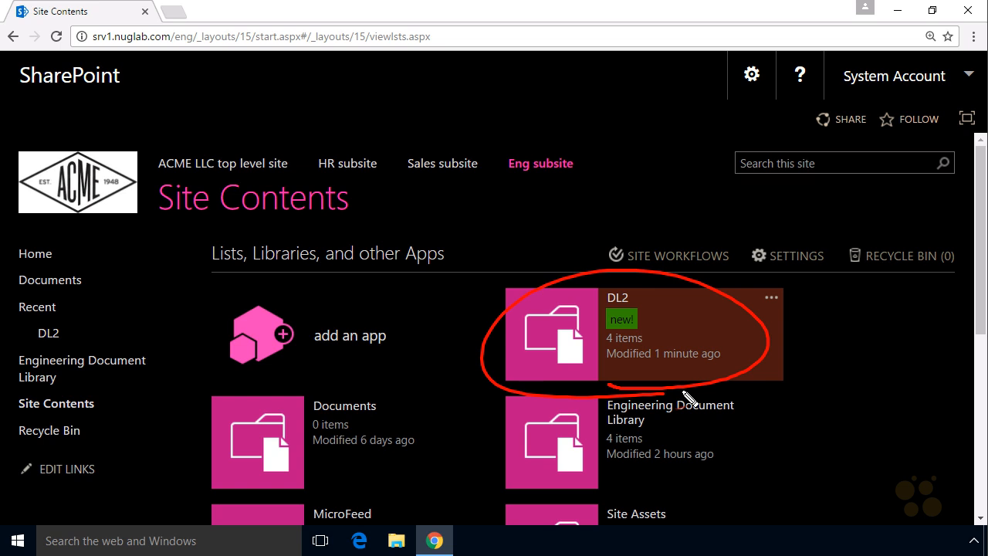
pyautogui.moveTo(39, 359)
pyautogui.mouseDown()
pyautogui.moveTo(84, 353)
pyautogui.moveTo(104, 319)
pyautogui.moveTo(85, 316)
pyautogui.mouseUp()
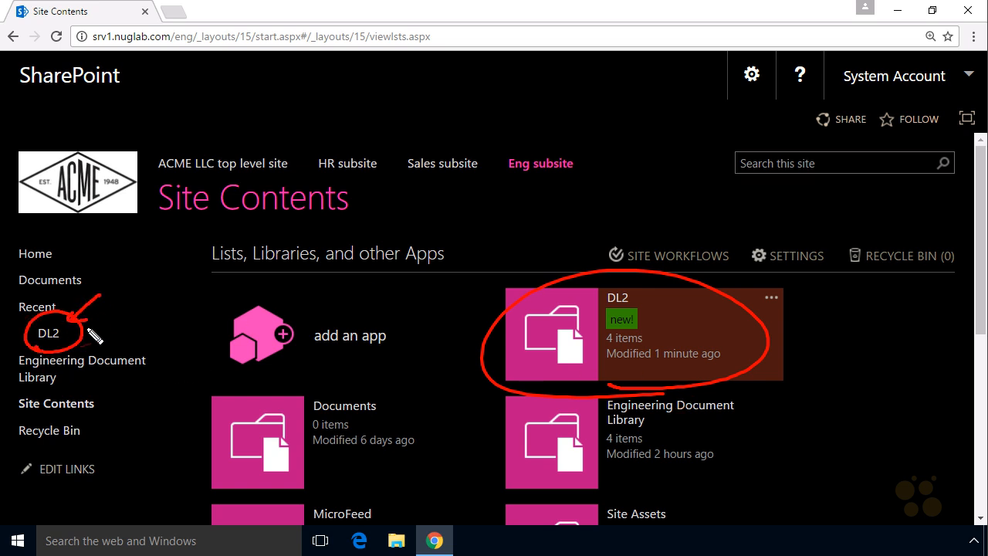
pyautogui.moveTo(110, 437)
pyautogui.mouseDown()
pyautogui.moveTo(124, 432)
pyautogui.moveTo(123, 410)
pyautogui.moveTo(123, 429)
pyautogui.mouseUp()
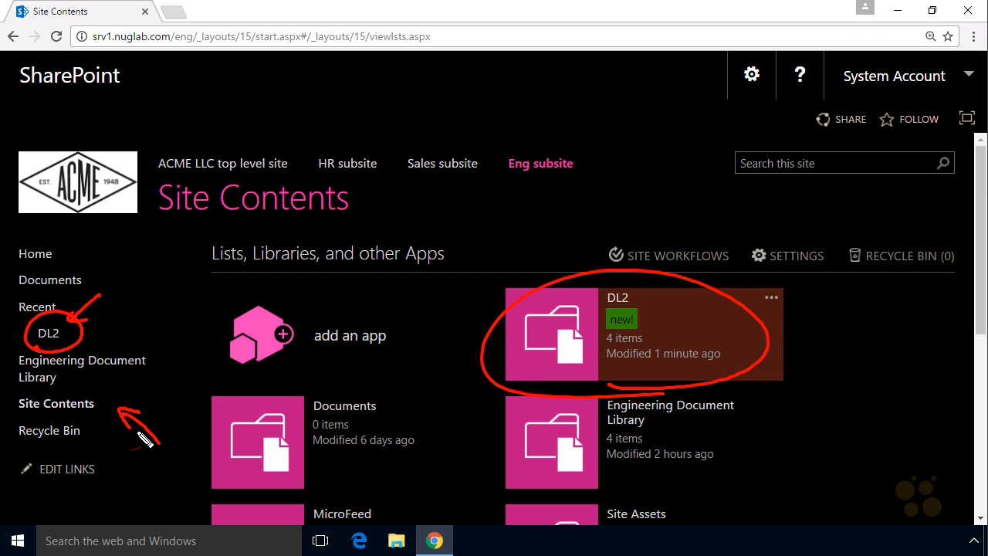
pyautogui.moveTo(827, 410); pyautogui.dragTo(730, 356)
pyautogui.moveTo(773, 360); pyautogui.dragTo(748, 384)
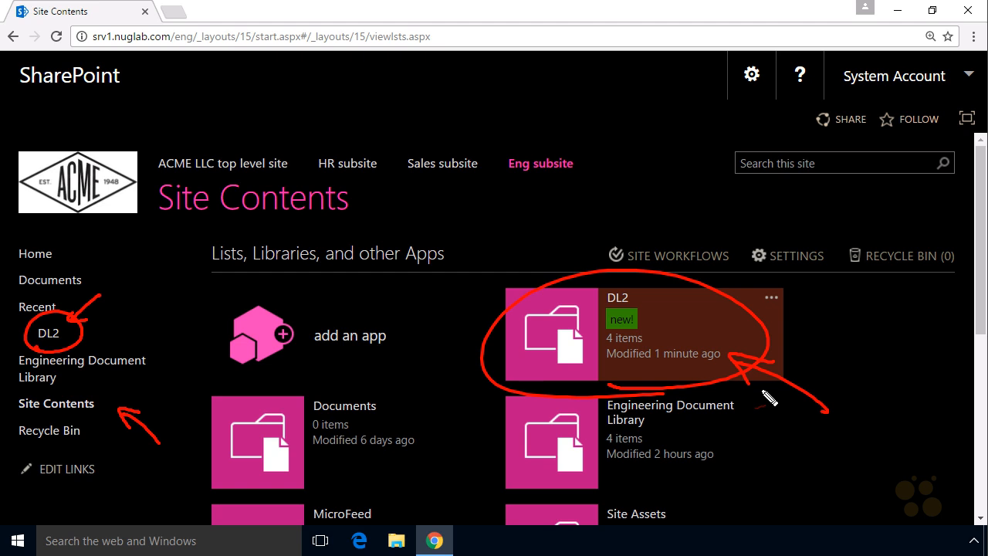
pyautogui.moveTo(145, 489); pyautogui.dragTo(110, 458)
pyautogui.moveTo(136, 467)
pyautogui.mouseDown()
pyautogui.moveTo(114, 479)
pyautogui.moveTo(119, 490)
pyautogui.mouseUp()
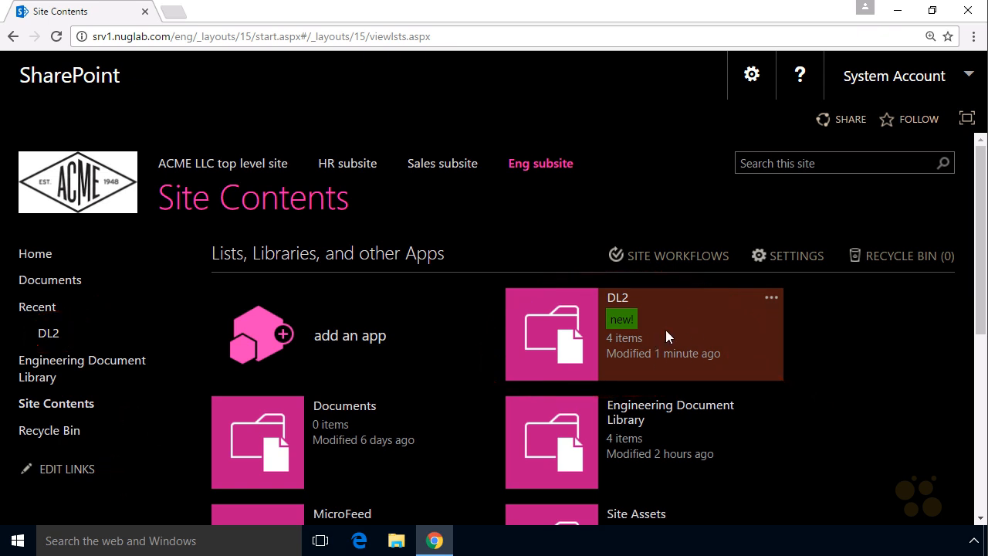
# - Open the library settings of DL2 from the site contents
pyautogui.click(771, 298)
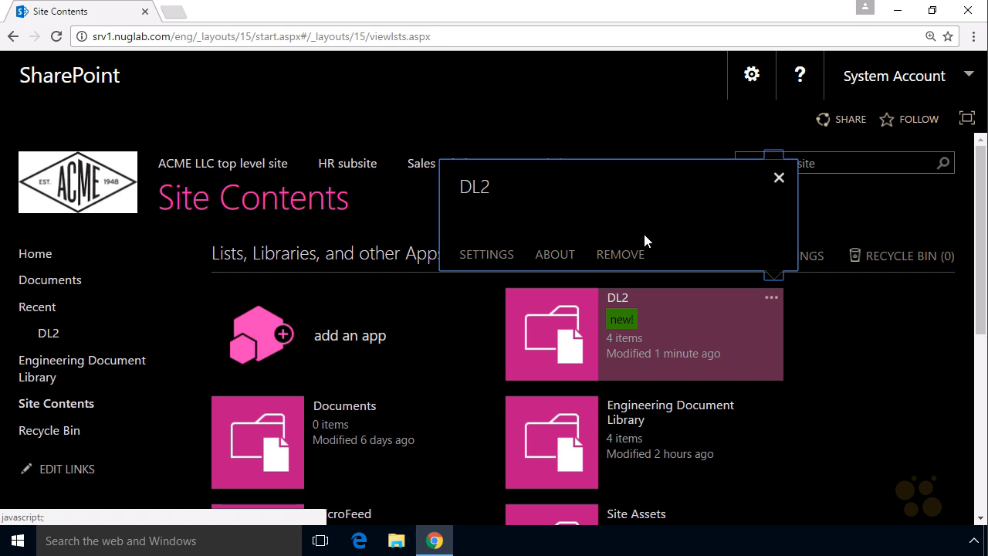
pyautogui.click(496, 253)
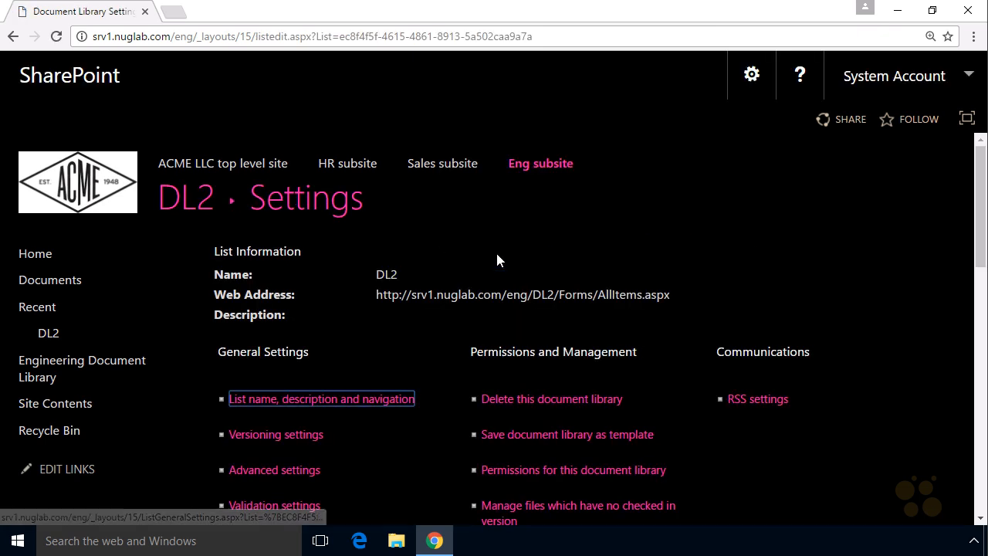
pyautogui.moveTo(231, 375)
pyautogui.mouseDown()
pyautogui.moveTo(278, 331)
pyautogui.moveTo(242, 381)
pyautogui.mouseUp()
pyautogui.moveTo(177, 436); pyautogui.dragTo(213, 416)
pyautogui.moveTo(199, 413)
pyautogui.mouseDown()
pyautogui.moveTo(202, 434)
pyautogui.moveTo(259, 417)
pyautogui.moveTo(403, 413)
pyautogui.mouseUp()
pyautogui.moveTo(271, 430); pyautogui.dragTo(270, 410)
pyautogui.moveTo(262, 421); pyautogui.dragTo(280, 423)
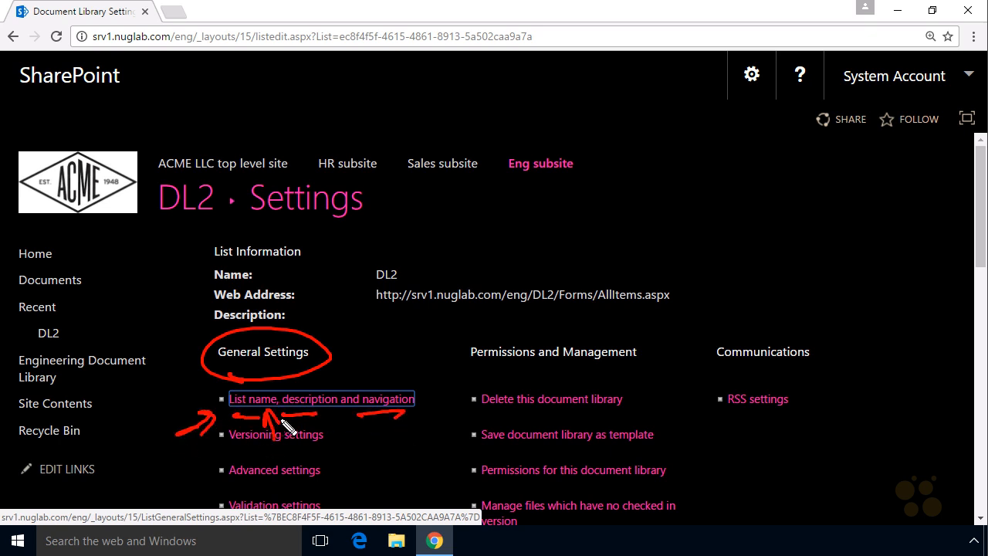
pyautogui.moveTo(377, 333); pyautogui.dragTo(386, 386)
pyautogui.moveTo(372, 357)
pyautogui.mouseDown()
pyautogui.moveTo(386, 386)
pyautogui.moveTo(398, 362)
pyautogui.mouseUp()
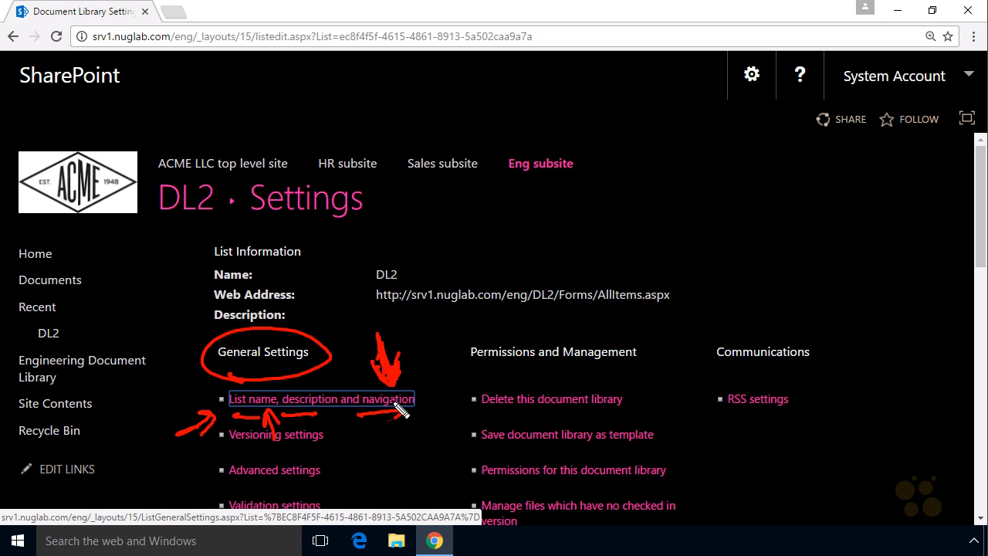
pyautogui.moveTo(401, 420)
pyautogui.mouseDown()
pyautogui.moveTo(151, 409)
pyautogui.moveTo(166, 442)
pyautogui.mouseUp()
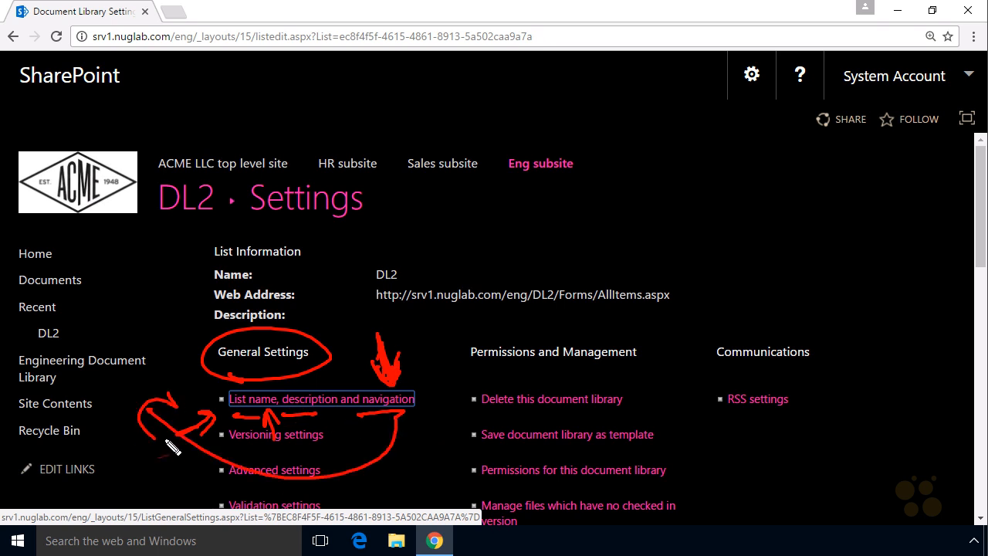
pyautogui.press('Escape')
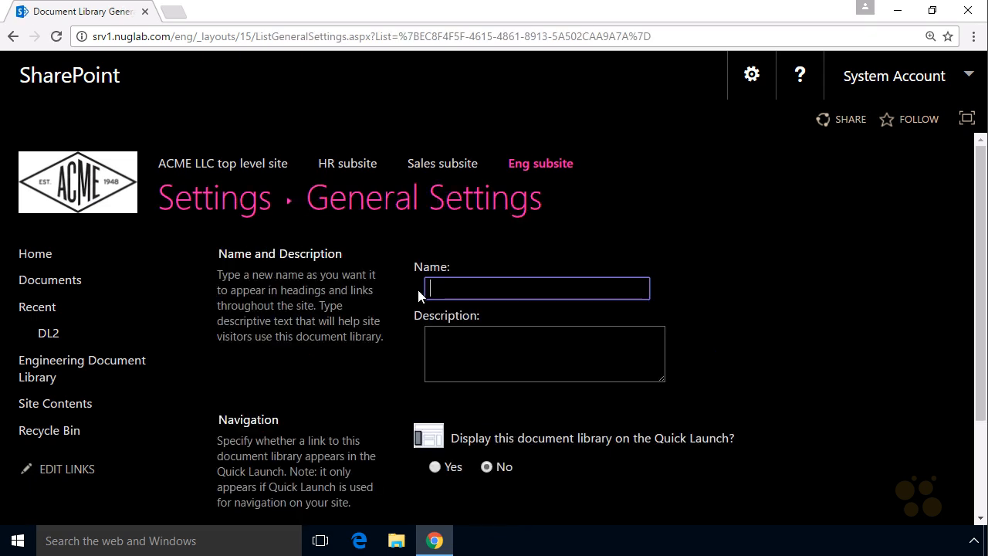
# - Rename the DL2 library as Files for Project Banana, display it on the Quick Launch, and save the general settings
pyautogui.write('Files for Project Banana')
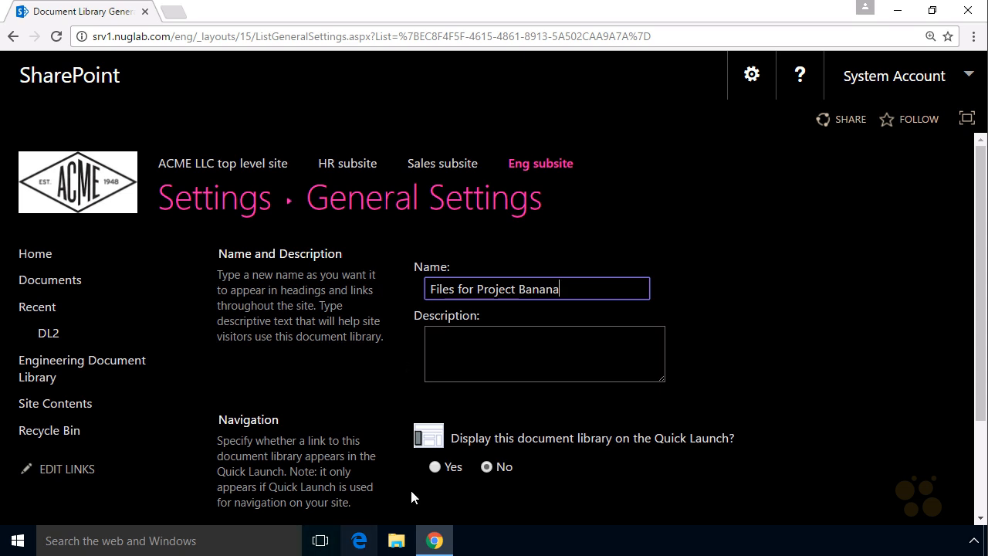
pyautogui.click(434, 467)
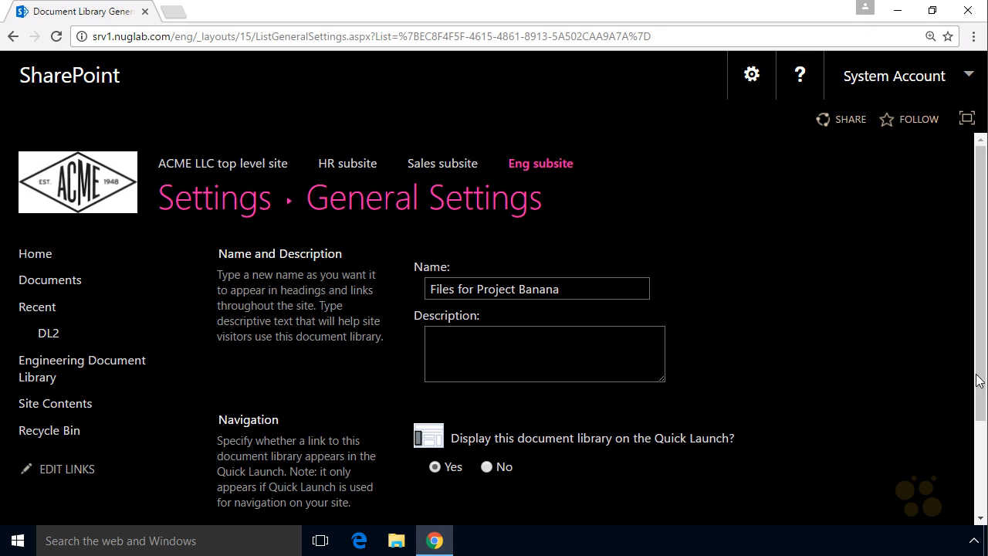
pyautogui.scroll(-2, 617, 463)
pyautogui.click(660, 461)
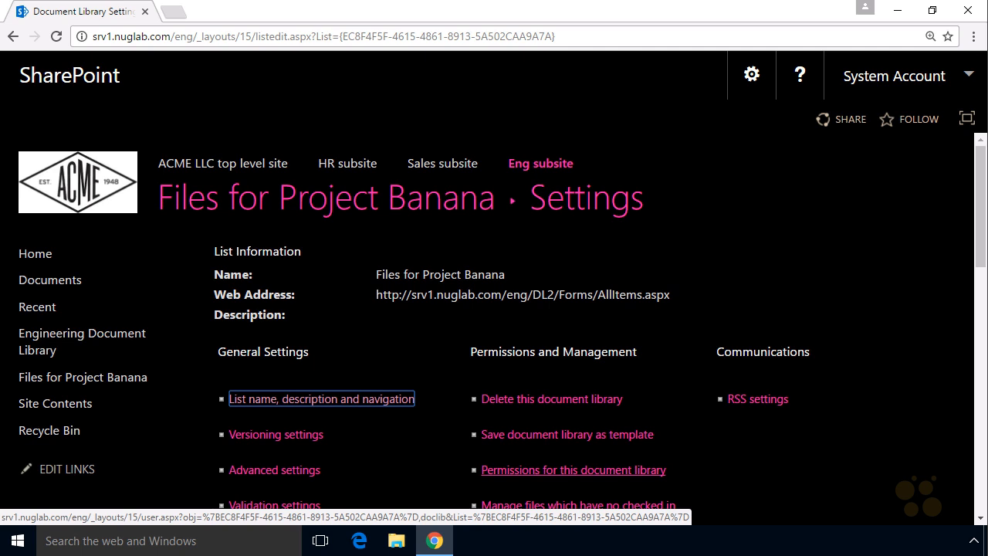
pyautogui.moveTo(33, 394)
pyautogui.mouseDown()
pyautogui.moveTo(94, 398)
pyautogui.moveTo(42, 356)
pyautogui.moveTo(51, 398)
pyautogui.mouseUp()
pyautogui.moveTo(129, 375); pyautogui.dragTo(158, 354)
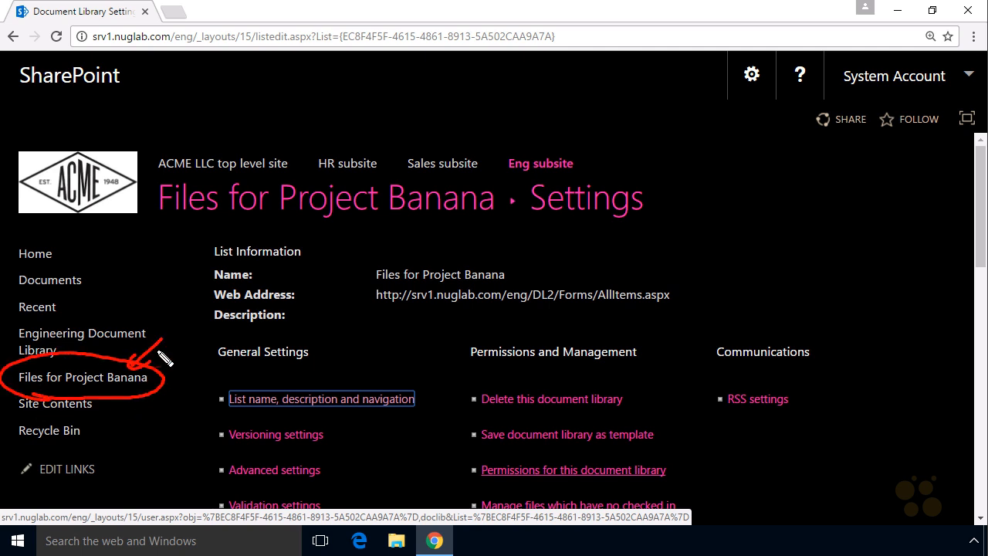
pyautogui.press('Escape')
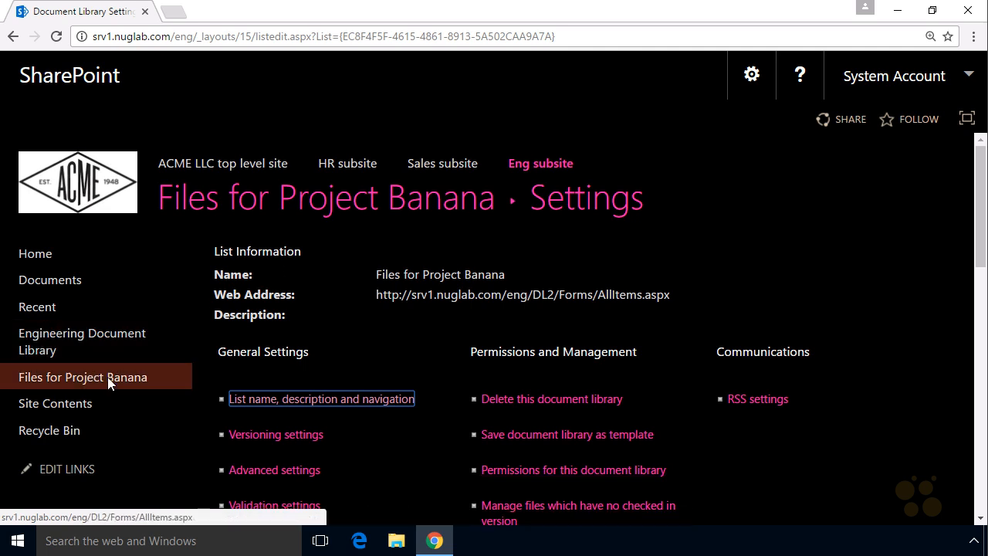
# - Open the Files for Project Banana library and check out Doc 2
pyautogui.click(146, 373)
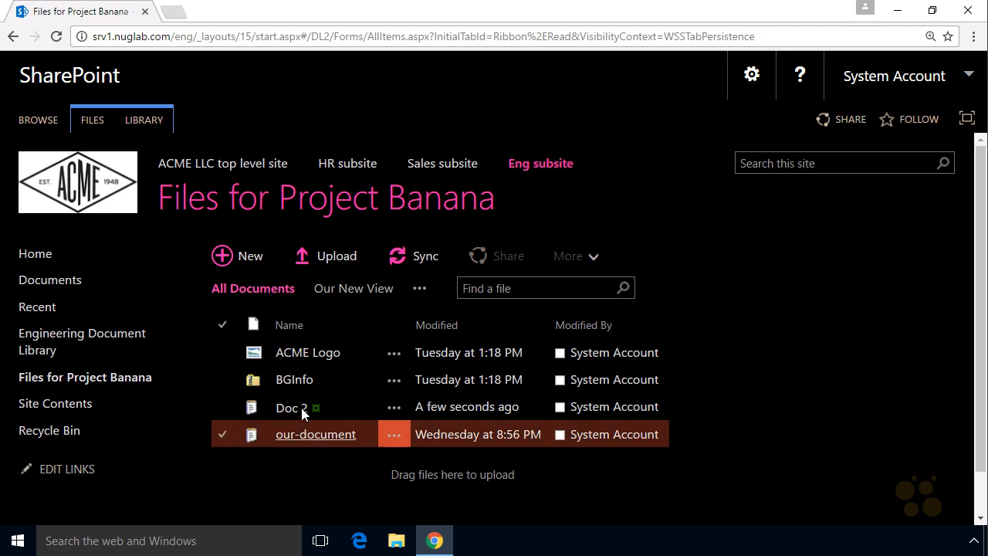
pyautogui.rightClick(300, 407)
pyautogui.moveTo(347, 516)
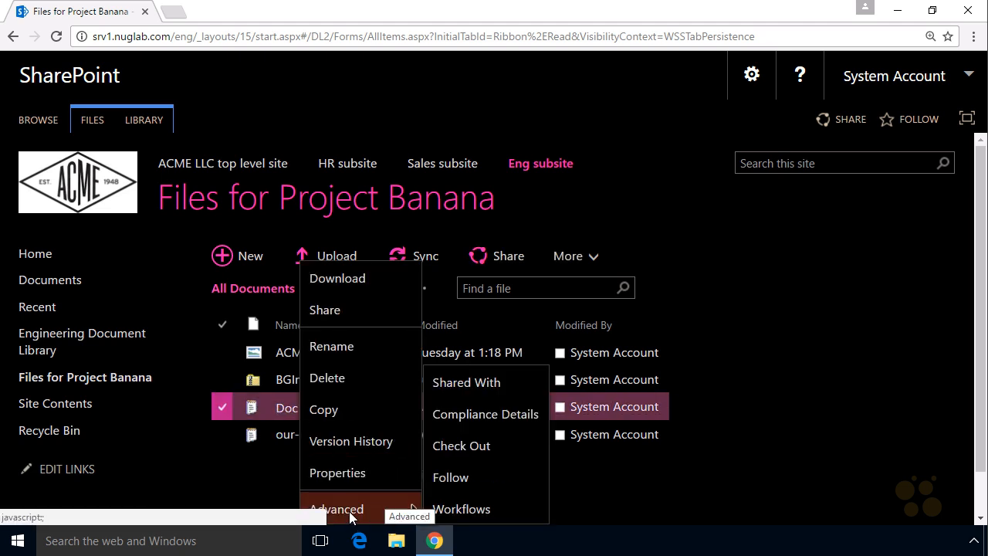
pyautogui.click(490, 449)
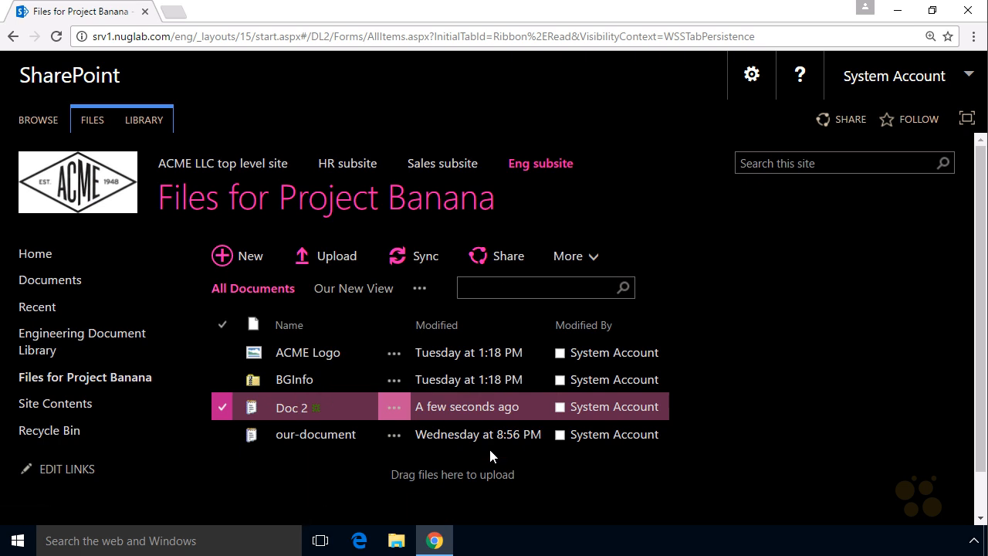
# - Switch the library to Our New View and examine who has Doc 2 checked out
pyautogui.click(365, 288)
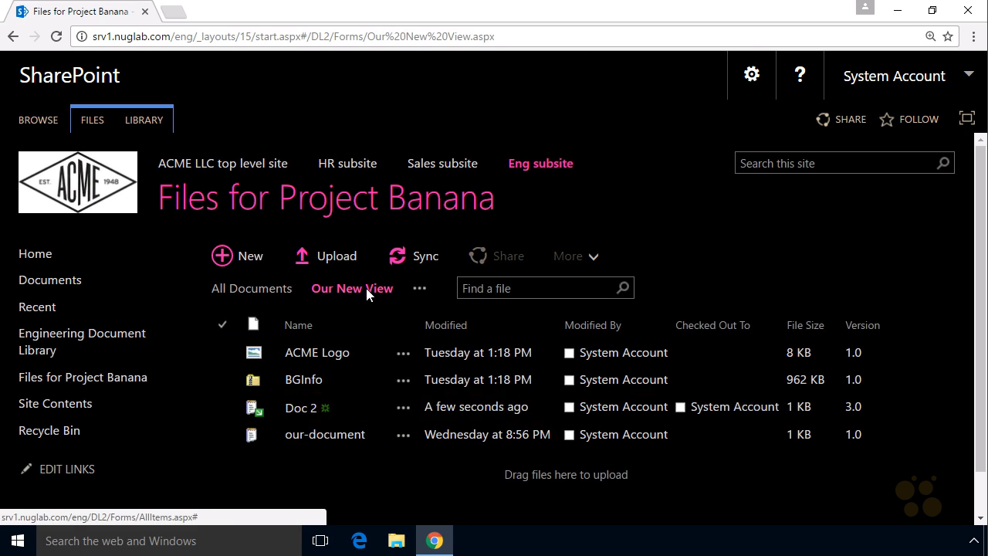
pyautogui.hotkey('ctrl', 'shift', 'd')
pyautogui.moveTo(338, 303)
pyautogui.mouseDown()
pyautogui.moveTo(361, 307)
pyautogui.moveTo(351, 306)
pyautogui.mouseUp()
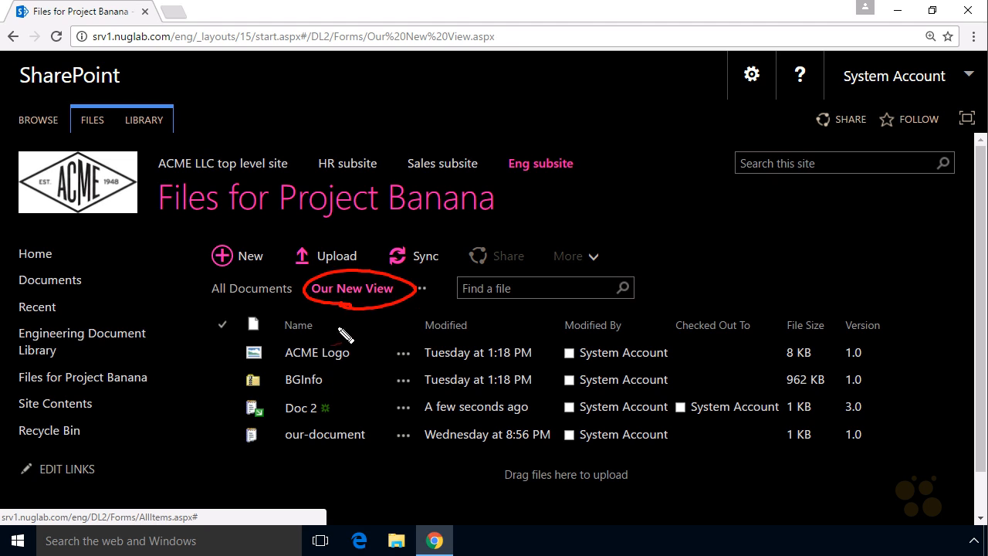
pyautogui.moveTo(696, 427); pyautogui.dragTo(716, 442)
pyautogui.moveTo(755, 351); pyautogui.dragTo(770, 371)
pyautogui.press('Escape')
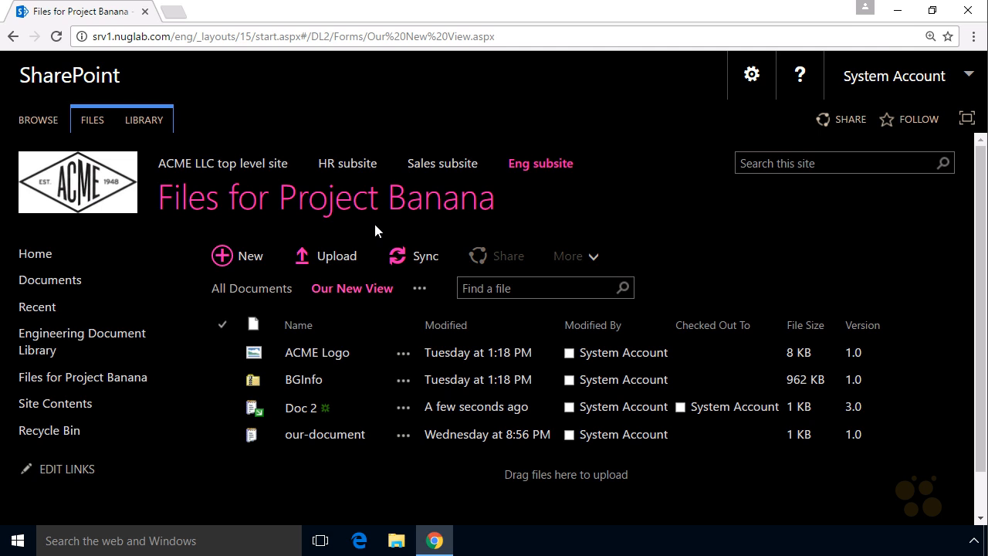
# - Open the Engineering Document Library and examine the check-out status of its own Doc 2
pyautogui.click(102, 335)
pyautogui.hotkey('ctrl', '2')
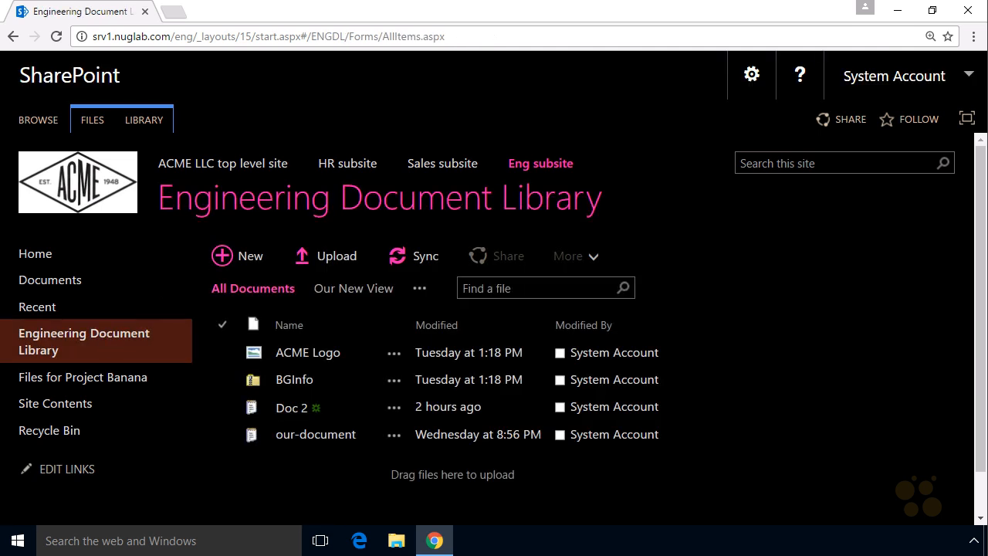
pyautogui.moveTo(281, 429)
pyautogui.mouseDown()
pyautogui.moveTo(271, 433)
pyautogui.moveTo(300, 430)
pyautogui.mouseUp()
pyautogui.moveTo(187, 456)
pyautogui.mouseDown()
pyautogui.moveTo(239, 427)
pyautogui.moveTo(229, 451)
pyautogui.mouseUp()
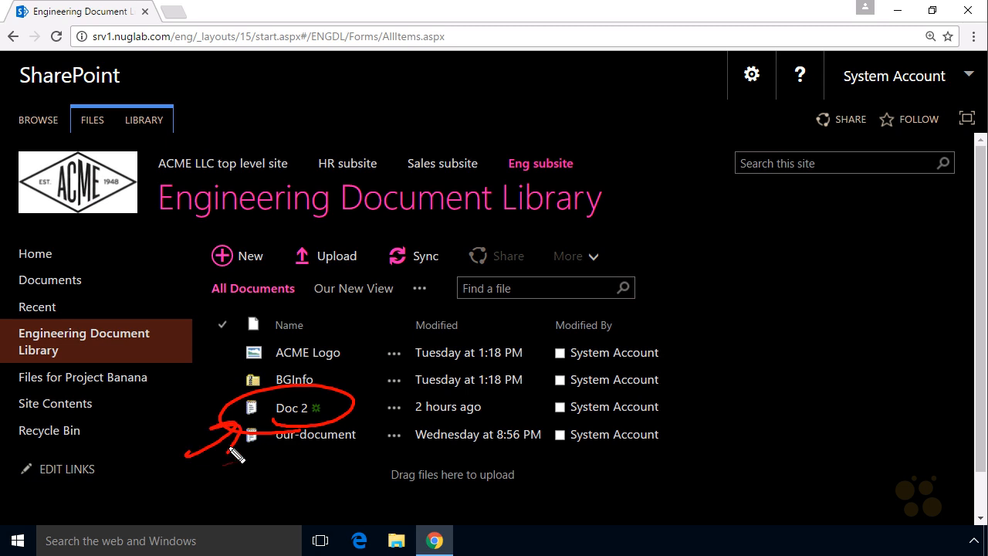
pyautogui.press('Escape')
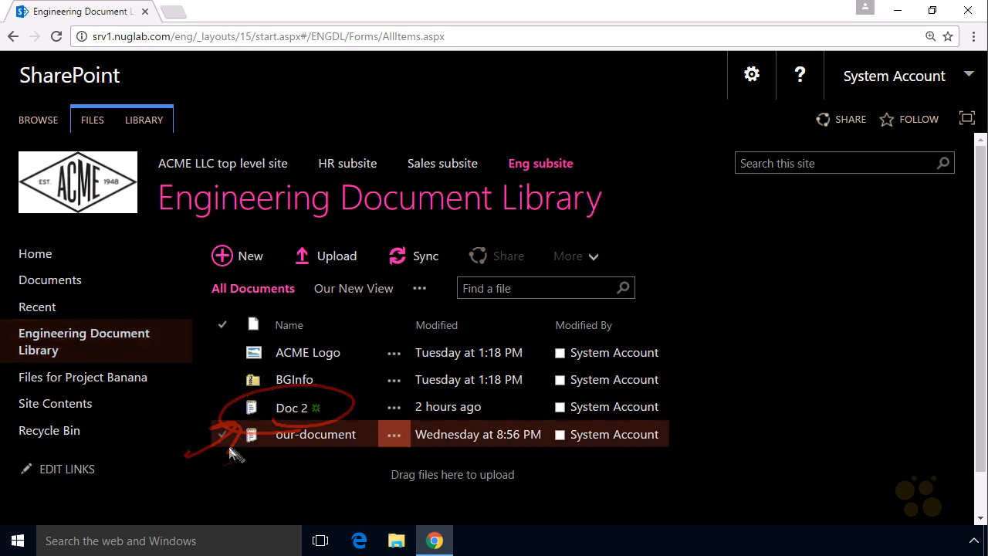
# - Return to the Files for Project Banana library and check Doc 2 back in
pyautogui.click(97, 378)
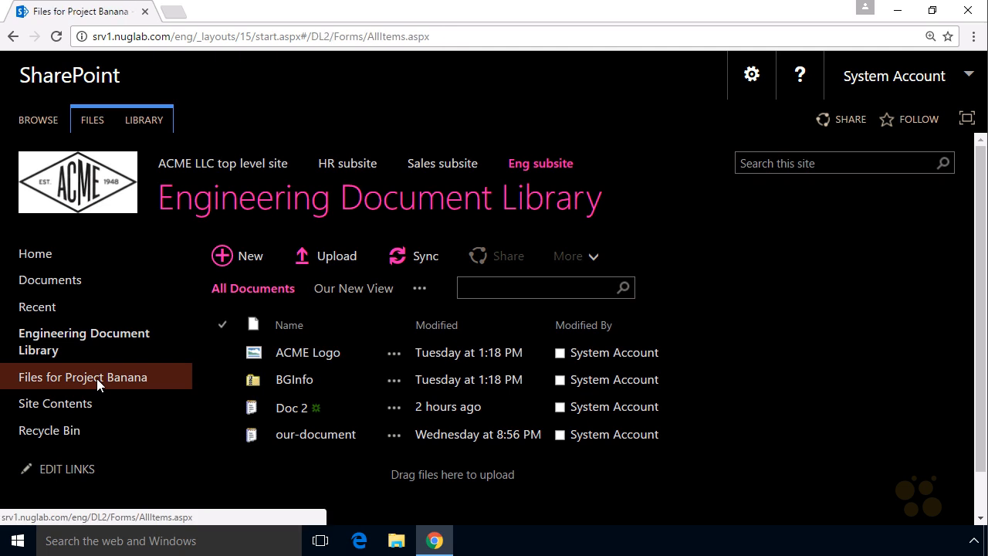
pyautogui.rightClick(303, 408)
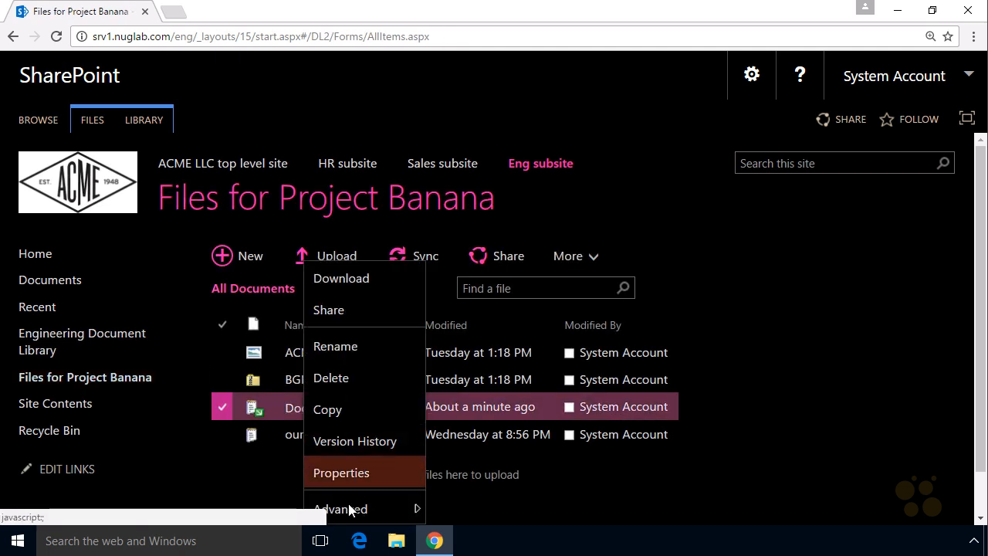
pyautogui.moveTo(353, 506)
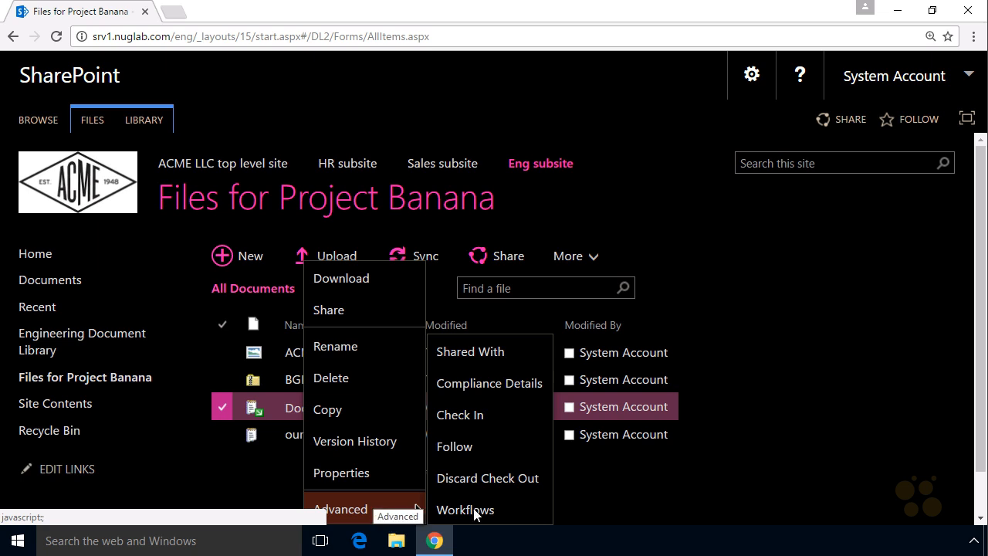
pyautogui.click(475, 414)
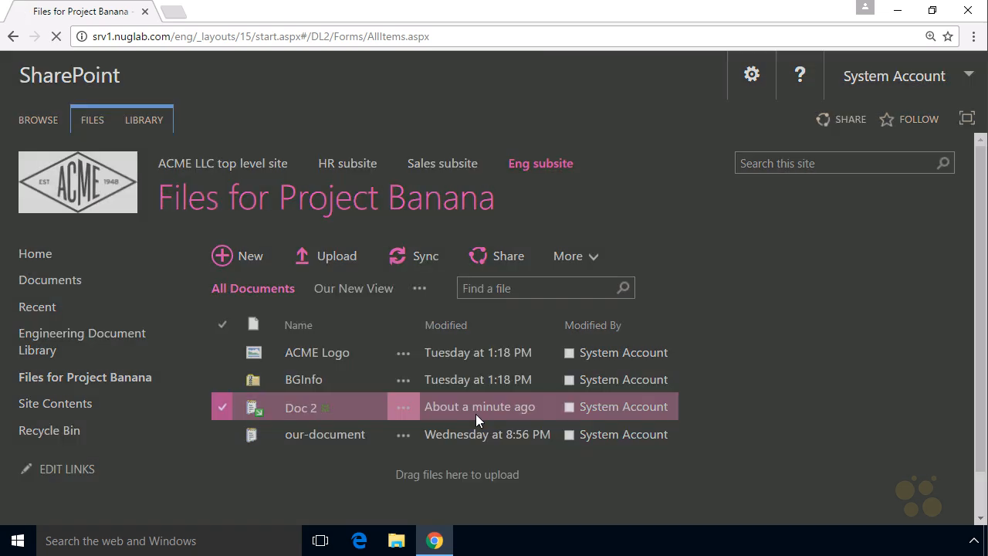
pyautogui.click(667, 426)
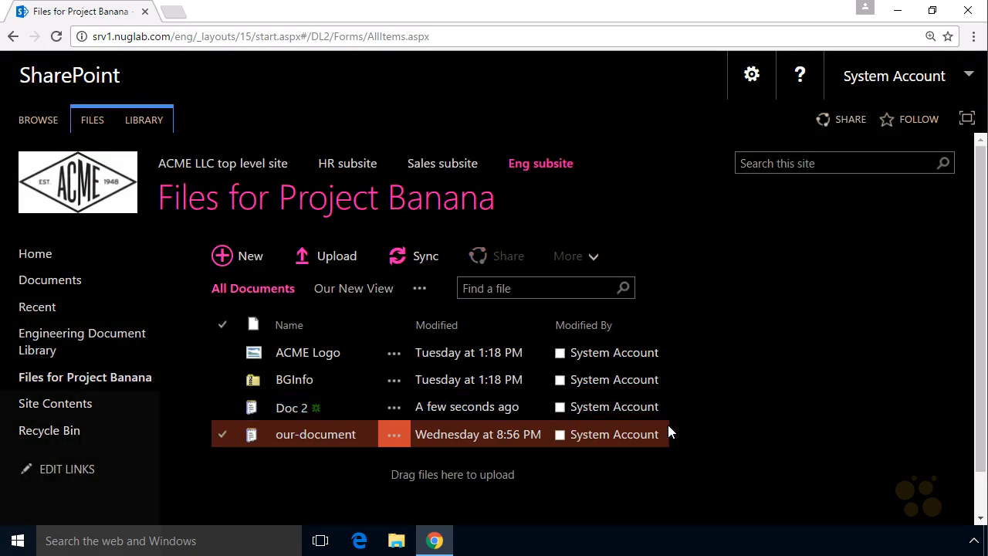